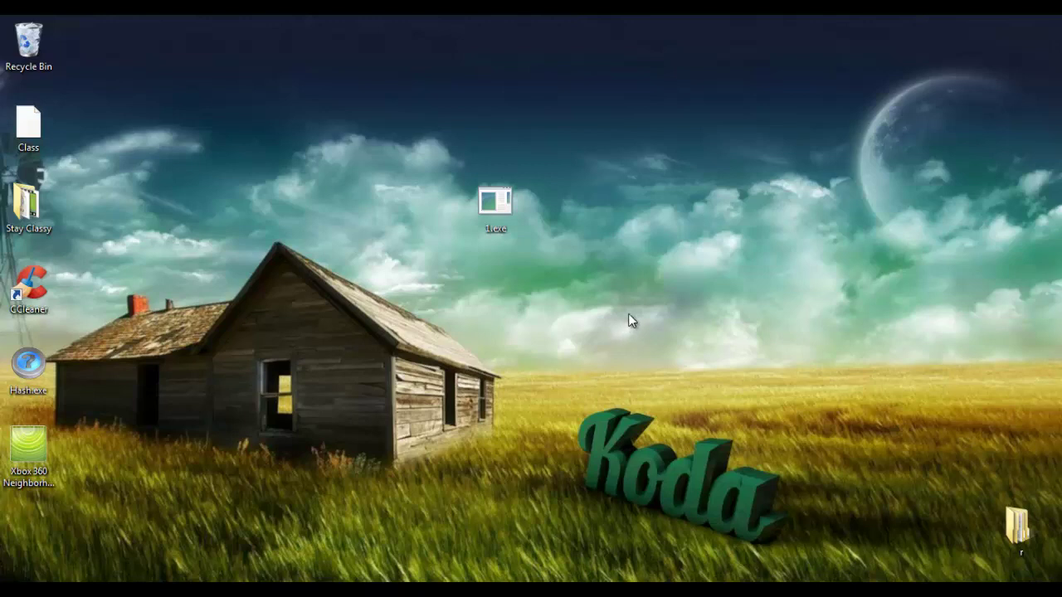
# Open Task Manager and keep the PID column shown in the process list
pyautogui.hotkey('ctrl', 'shift', 'Escape')
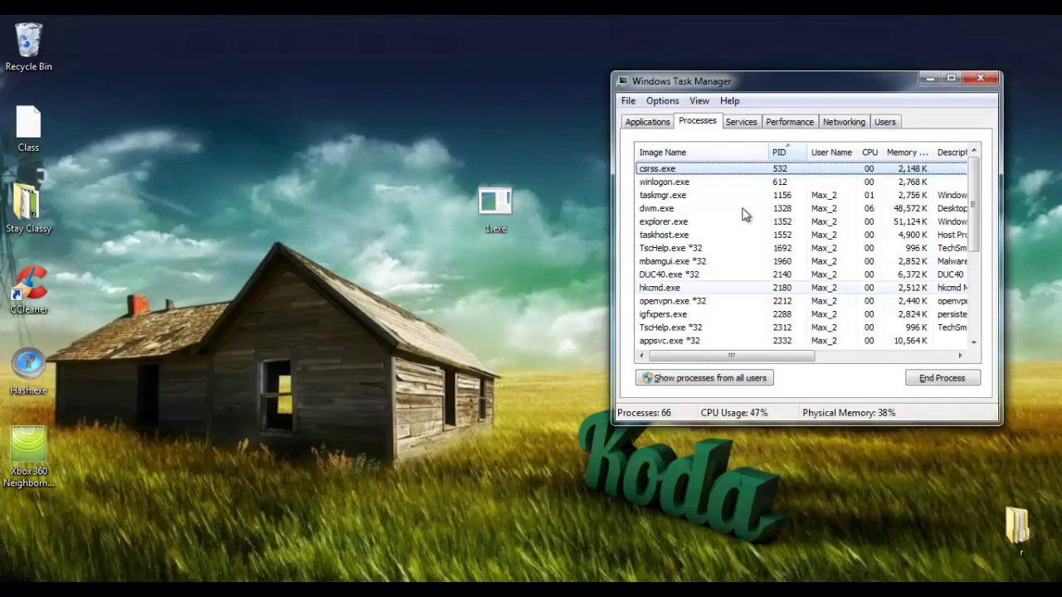
pyautogui.moveTo(786, 86)
pyautogui.mouseDown()
pyautogui.moveTo(796, 100)
pyautogui.moveTo(785, 99)
pyautogui.moveTo(789, 76)
pyautogui.moveTo(786, 86)
pyautogui.moveTo(768, 78)
pyautogui.mouseUp()
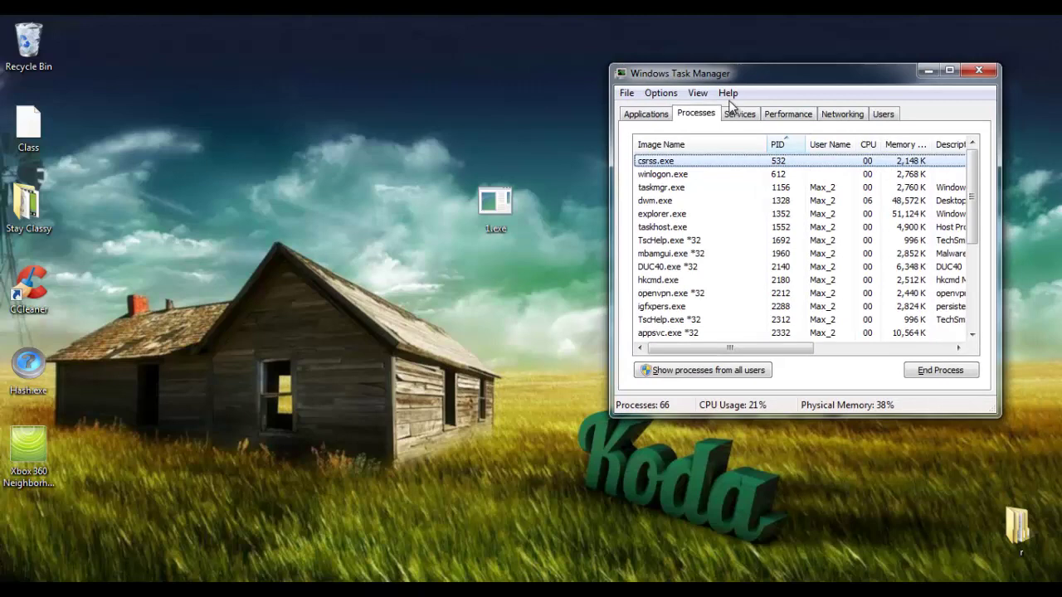
pyautogui.click(698, 93)
pyautogui.click(745, 151)
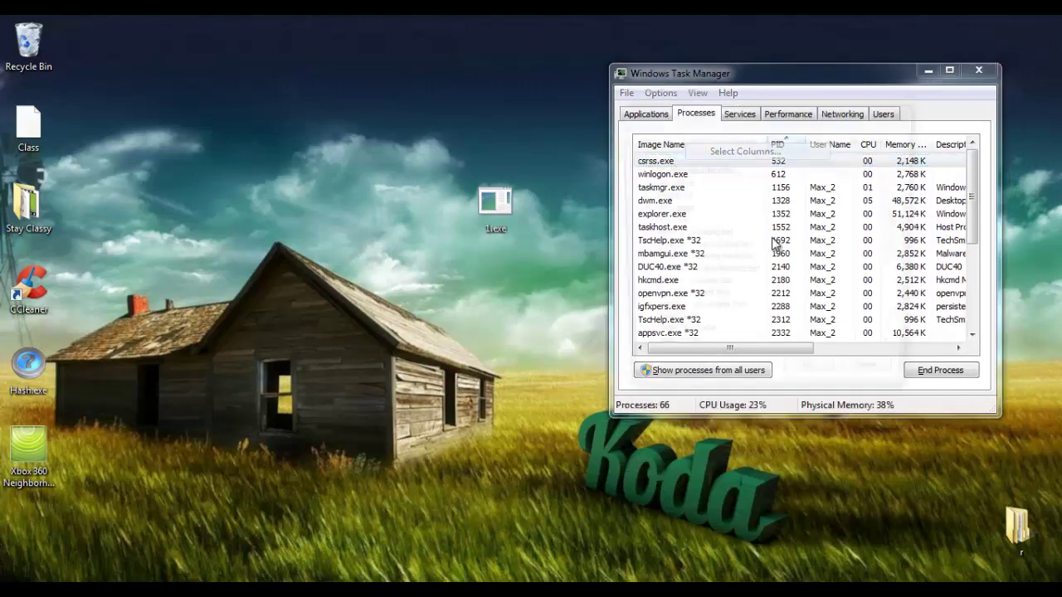
pyautogui.click(640, 170)
pyautogui.click(640, 169)
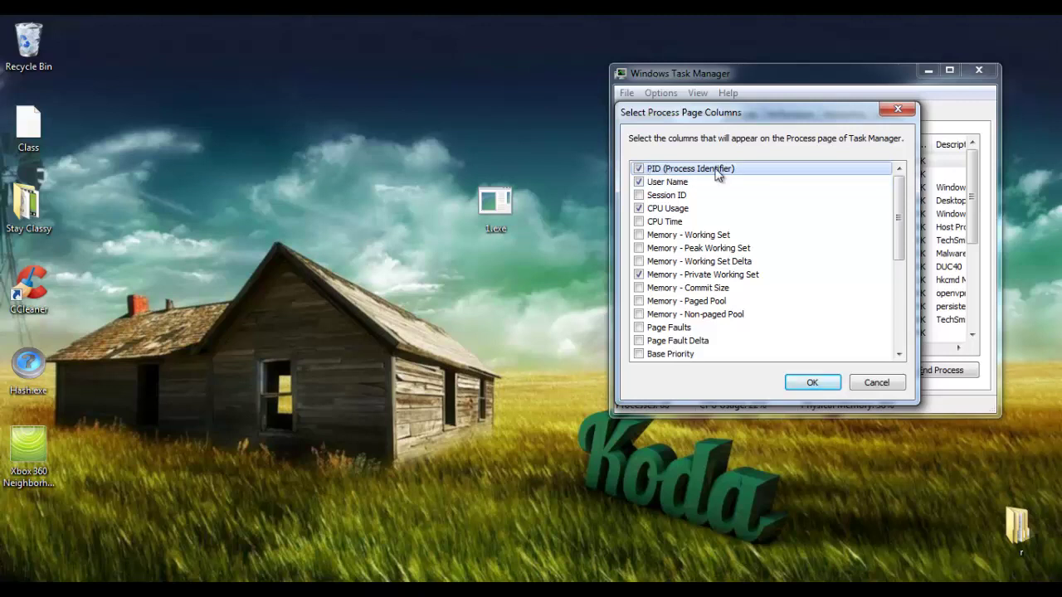
pyautogui.click(639, 170)
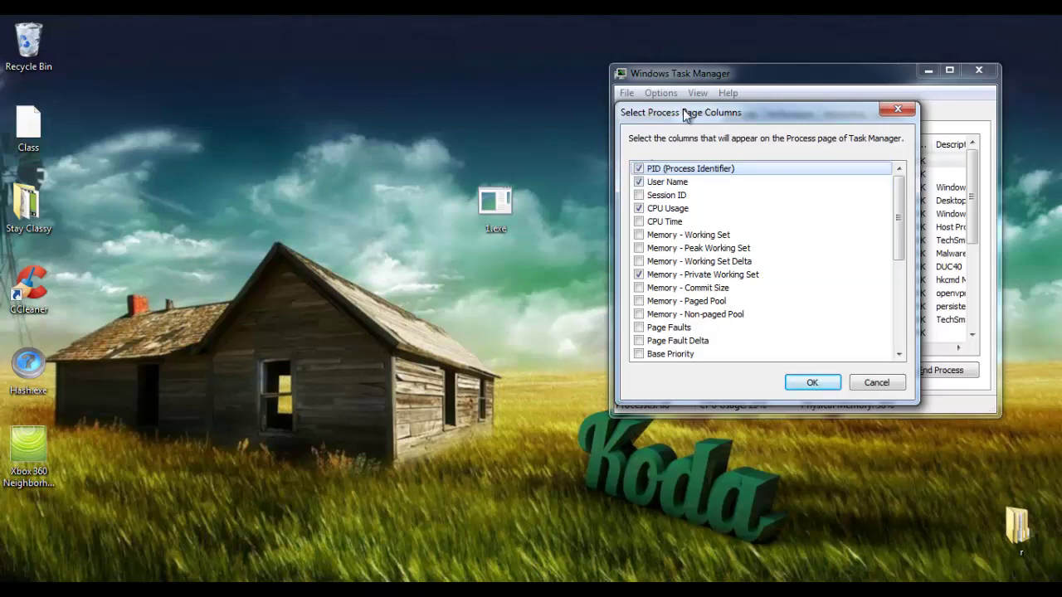
pyautogui.moveTo(688, 114); pyautogui.dragTo(716, 109)
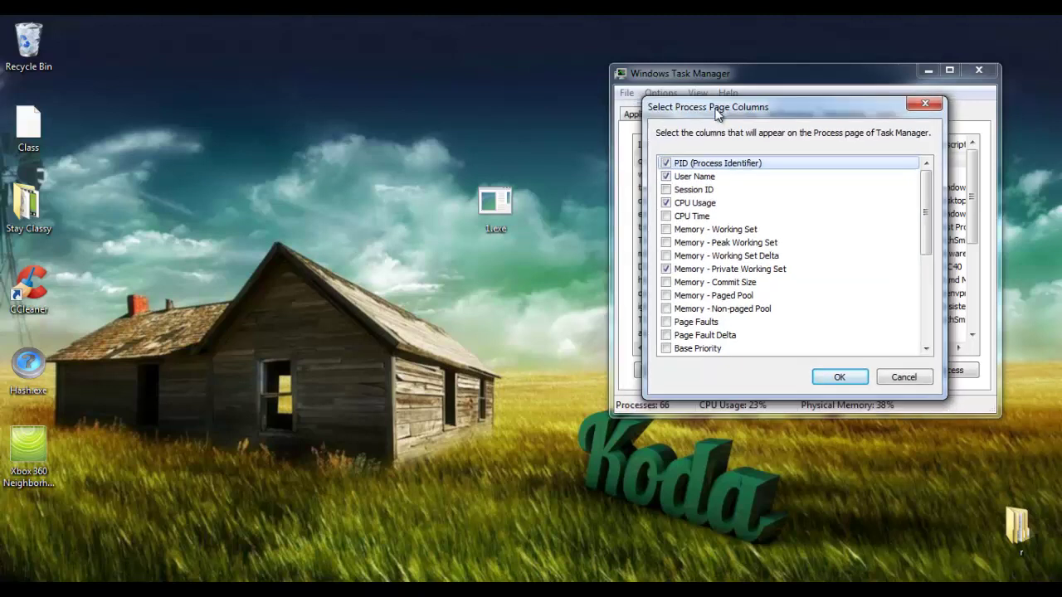
pyautogui.click(842, 375)
pyautogui.moveTo(693, 73); pyautogui.dragTo(628, 85)
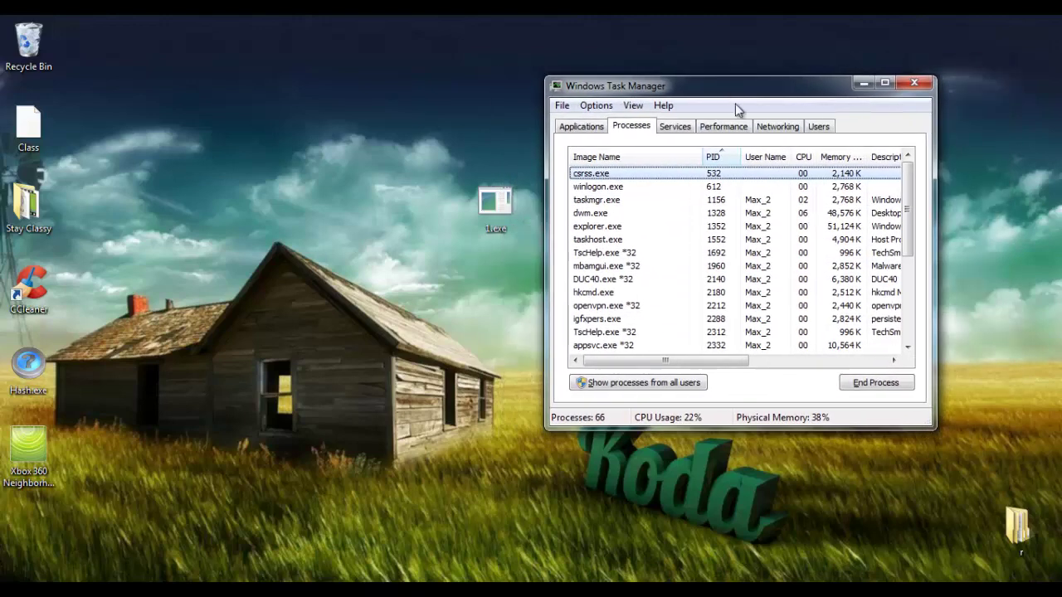
# Sort the processes by PID in ascending order, then minimize Task Manager
pyautogui.click(770, 157)
pyautogui.click(715, 158)
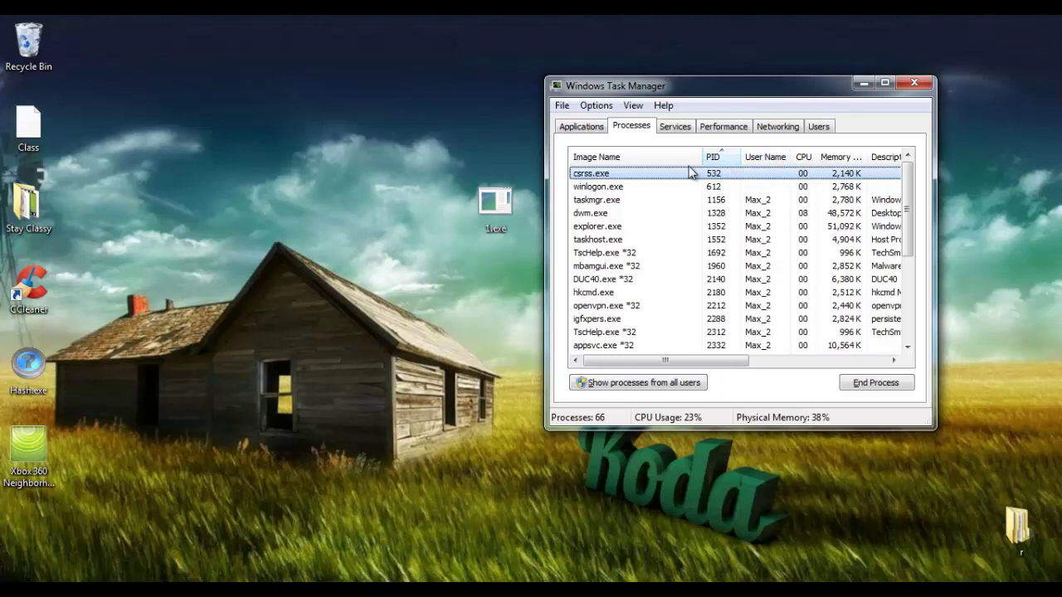
pyautogui.click(713, 157)
pyautogui.click(713, 156)
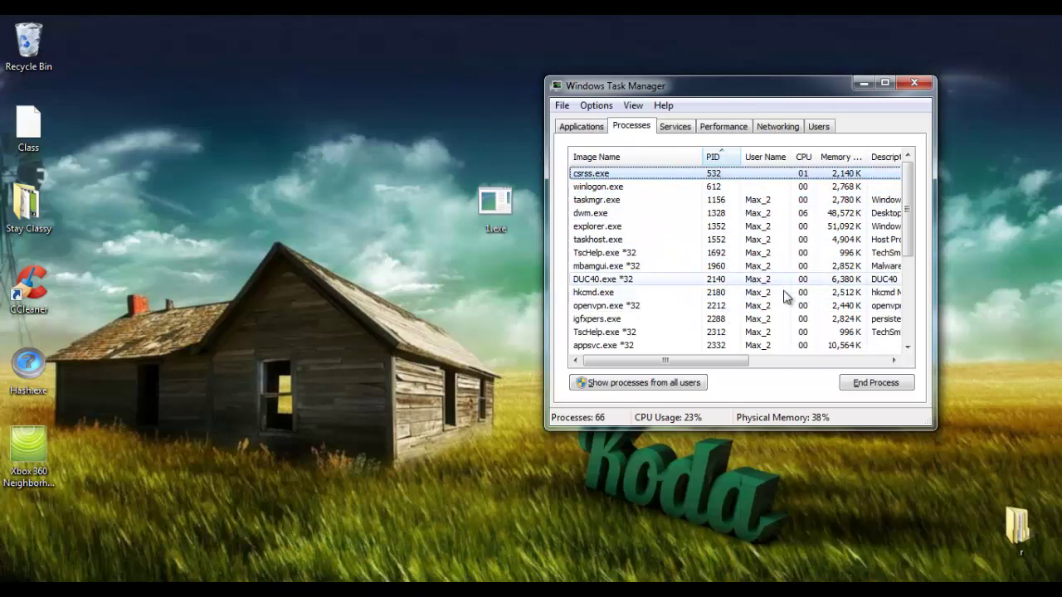
pyautogui.click(864, 84)
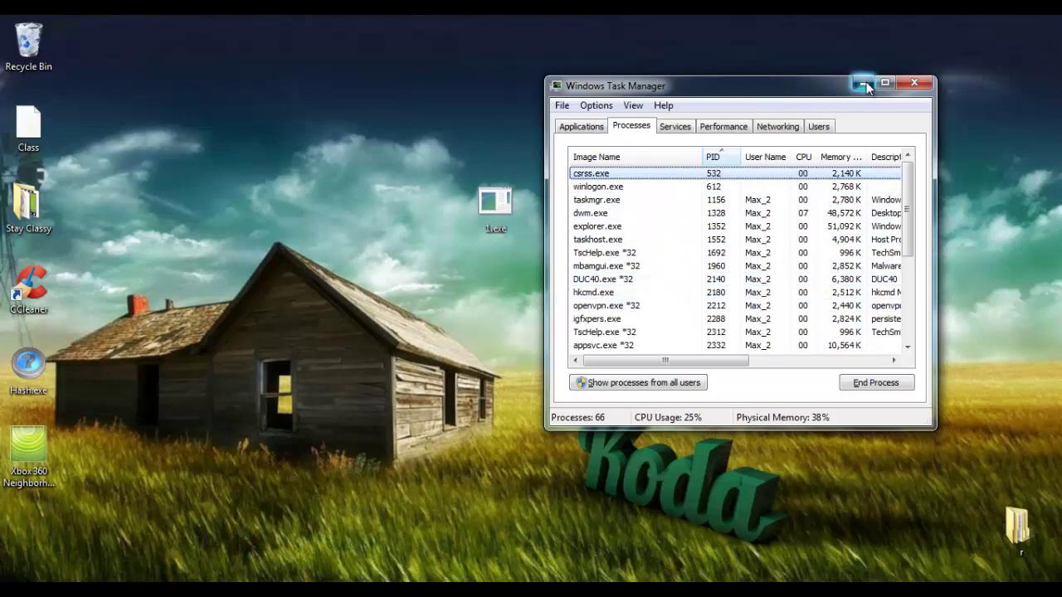
# Launch Command Prompt by searching 'cmd' from the Start menu
pyautogui.click(35, 570)
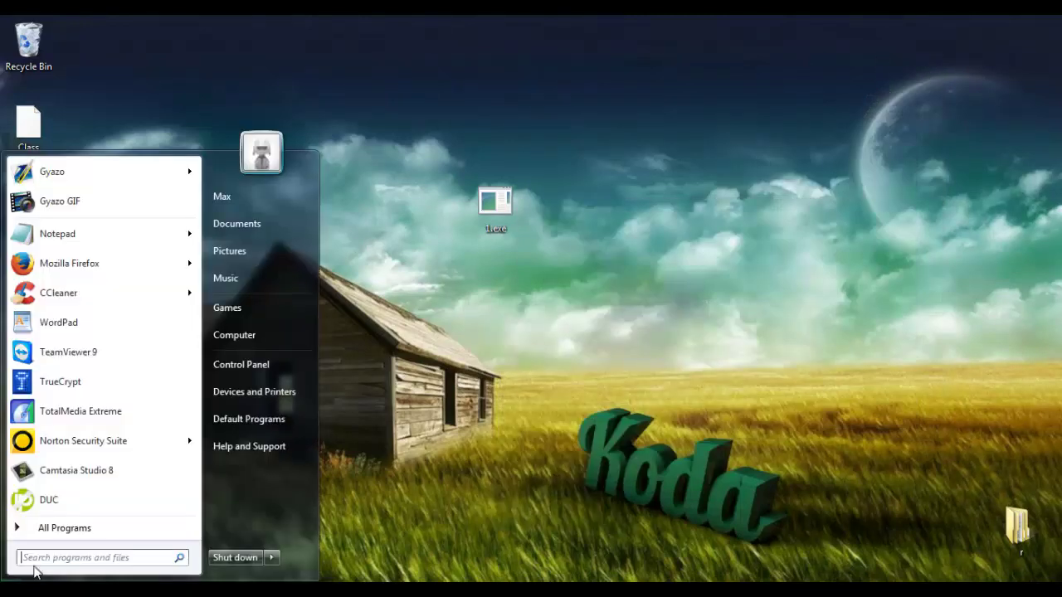
pyautogui.write('cmd')
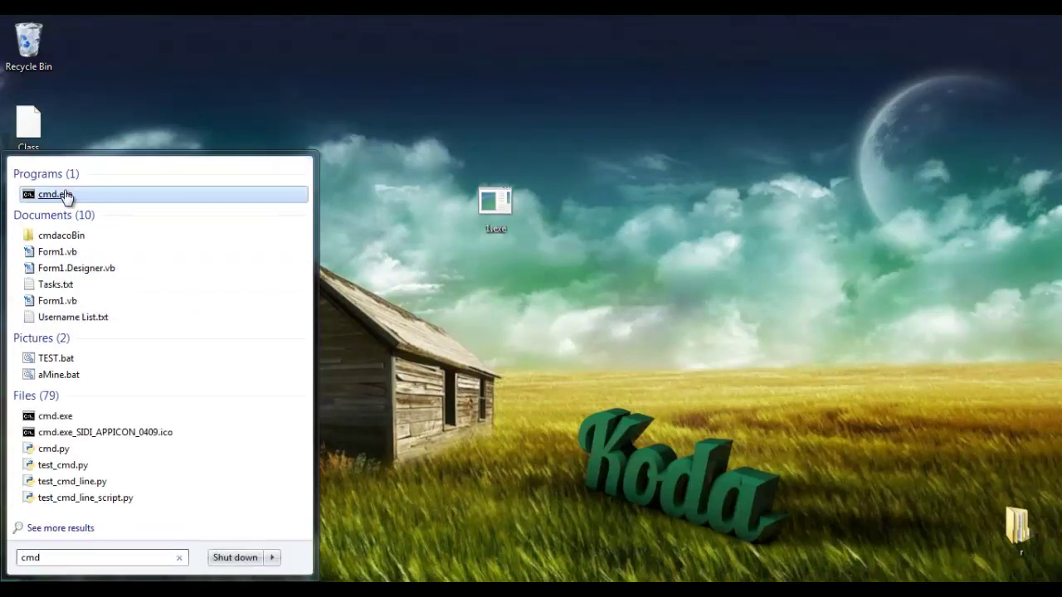
pyautogui.click(67, 192)
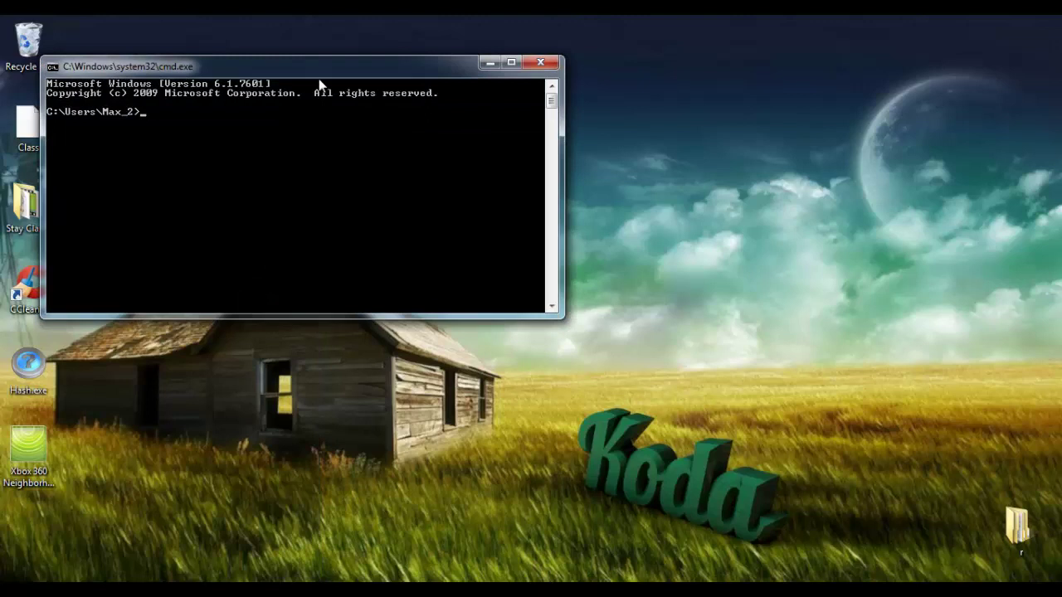
pyautogui.moveTo(309, 68); pyautogui.dragTo(505, 123)
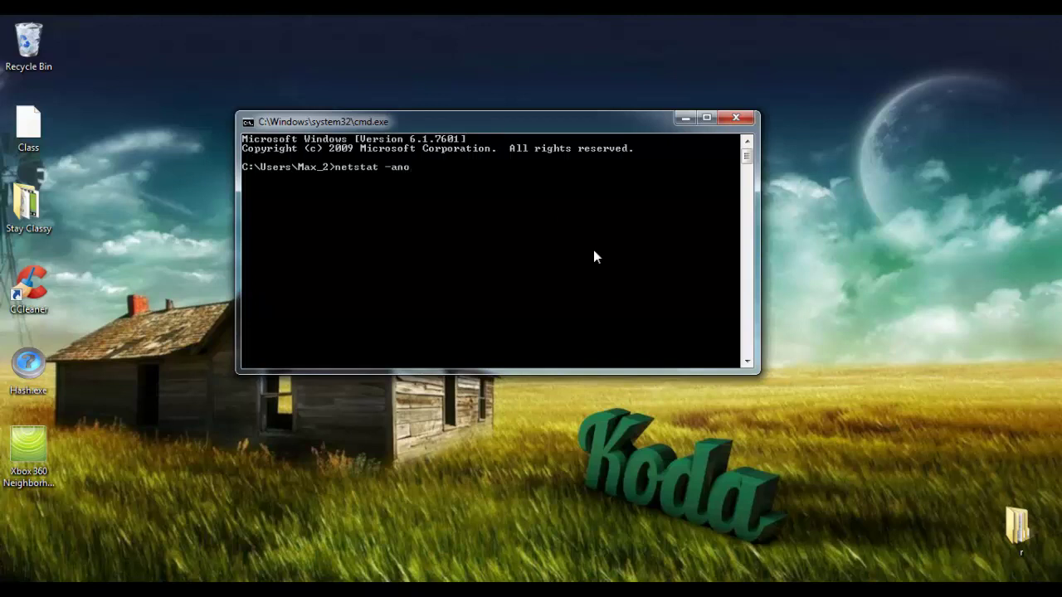
# Run netstat -ano and scroll back up to the TCP entries
pyautogui.press('Return')
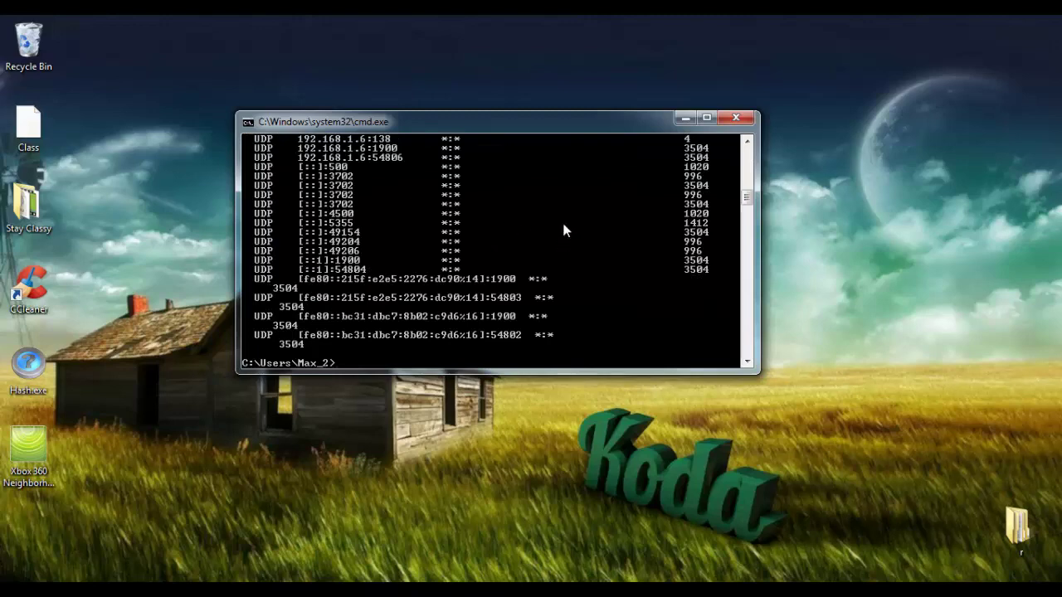
pyautogui.scroll(10, 583, 253)
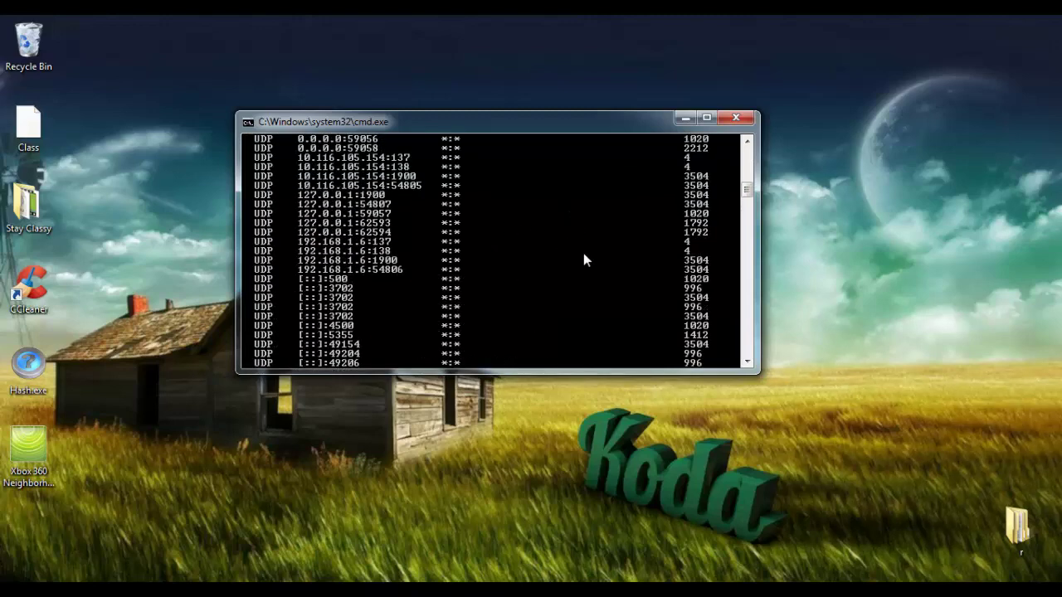
pyautogui.scroll(3, 590, 263)
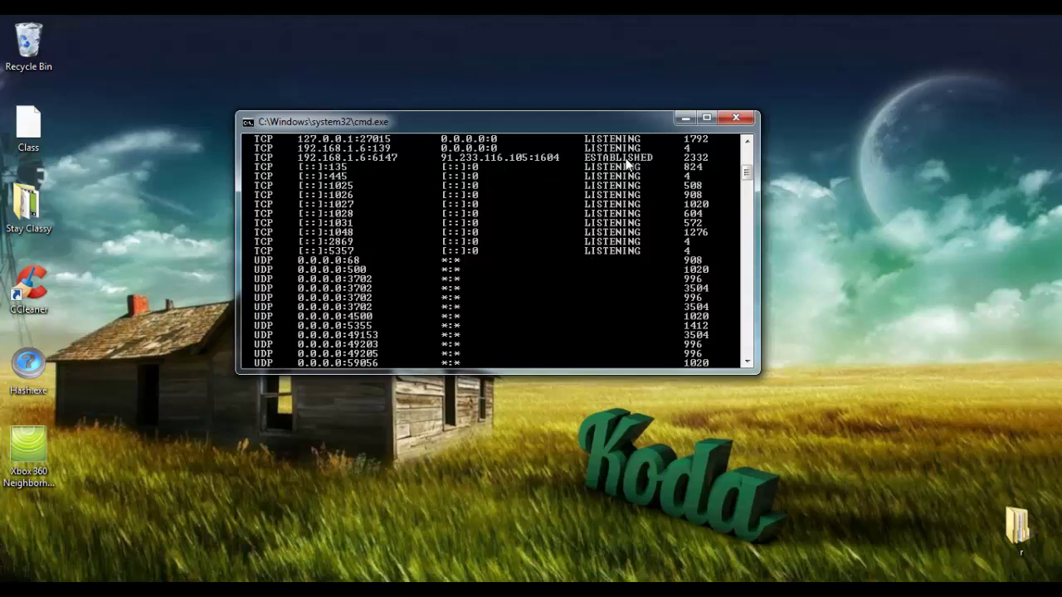
# Mark the ESTABLISHED connection from 192.168.1.6:6147 and its PID 2332 in the netstat output
pyautogui.click(710, 144)
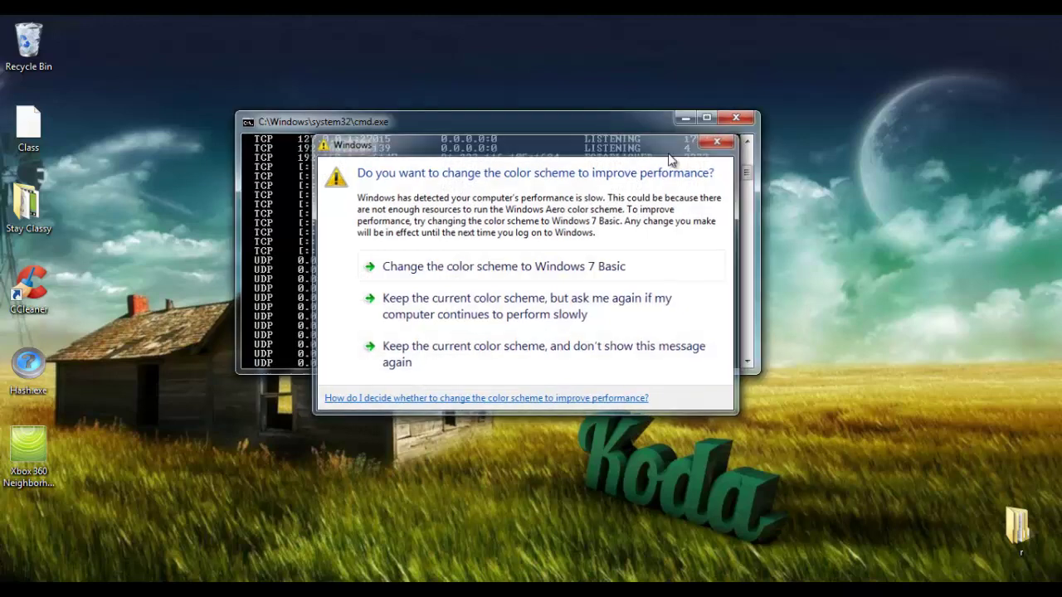
pyautogui.rightClick(606, 156)
pyautogui.click(620, 164)
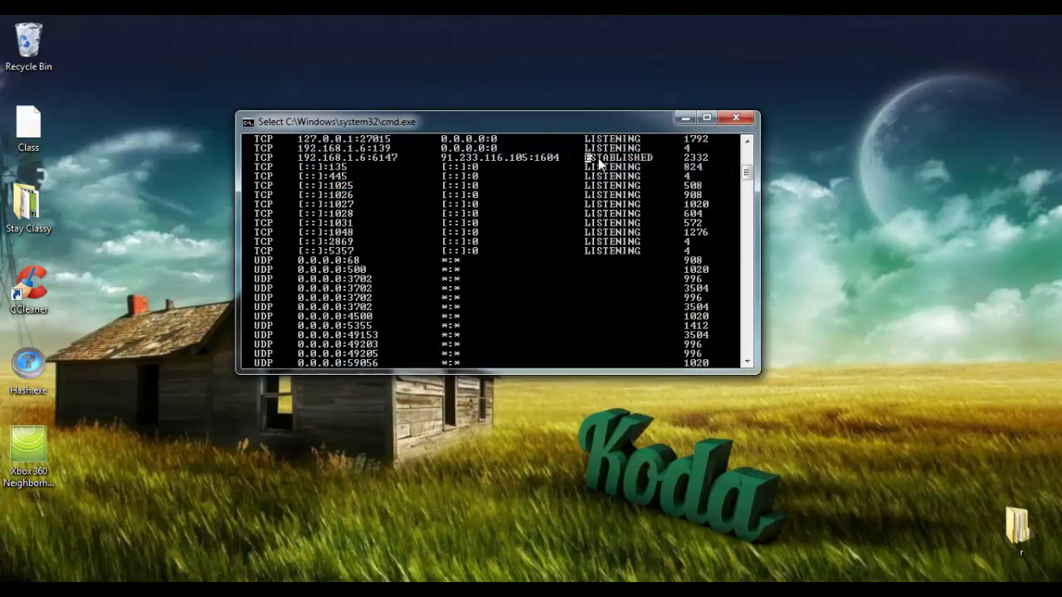
pyautogui.moveTo(585, 157); pyautogui.dragTo(652, 165)
pyautogui.moveTo(299, 156); pyautogui.dragTo(553, 164)
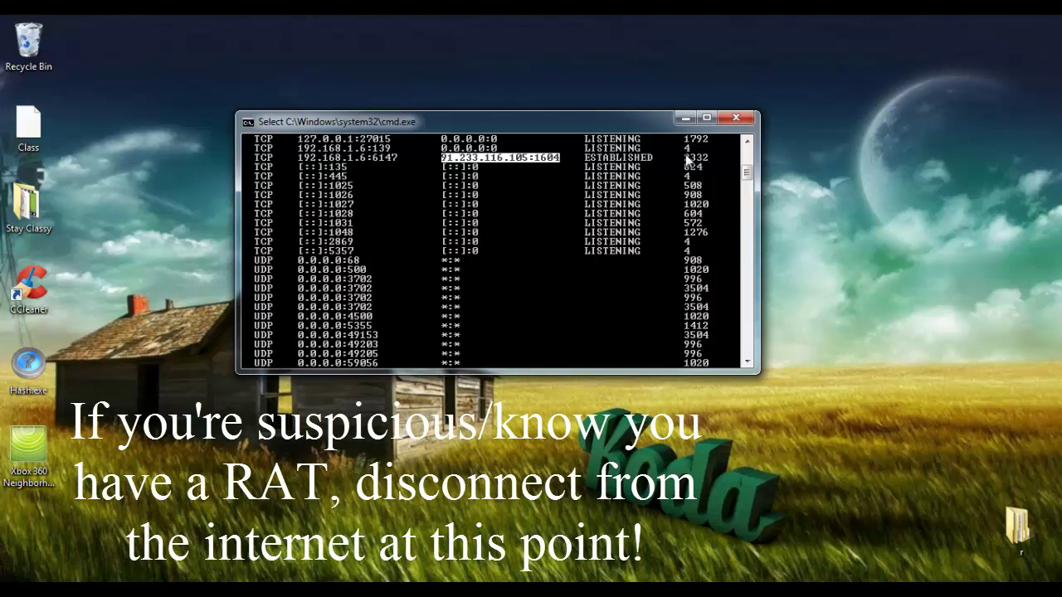
pyautogui.moveTo(685, 156); pyautogui.dragTo(701, 164)
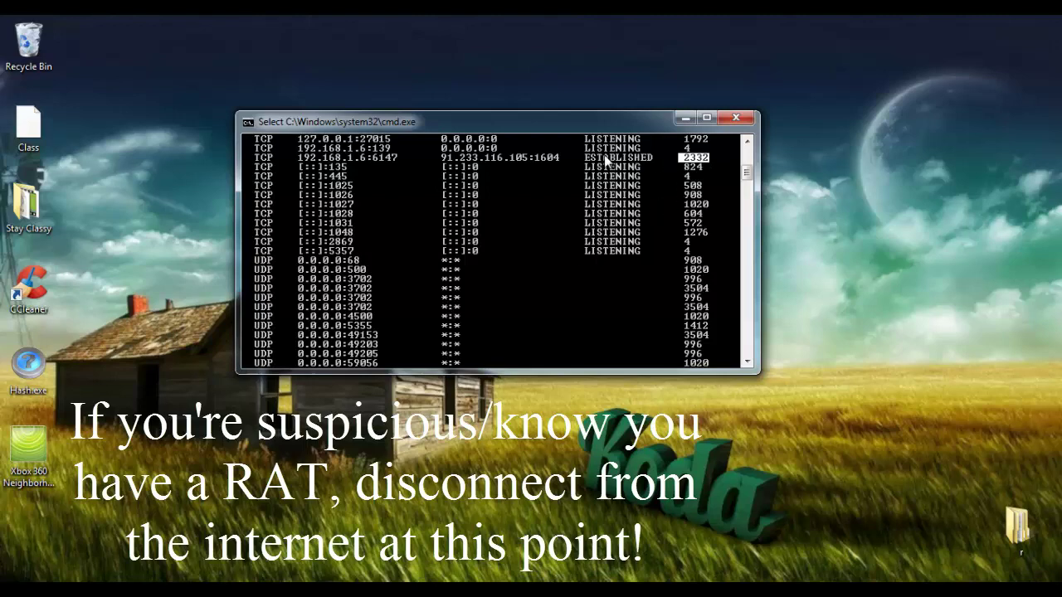
# In Task Manager, identify appsvc.exe as PID 2332 and check its Application Services file location
pyautogui.hotkey('ctrl', 'shift', 'Escape')
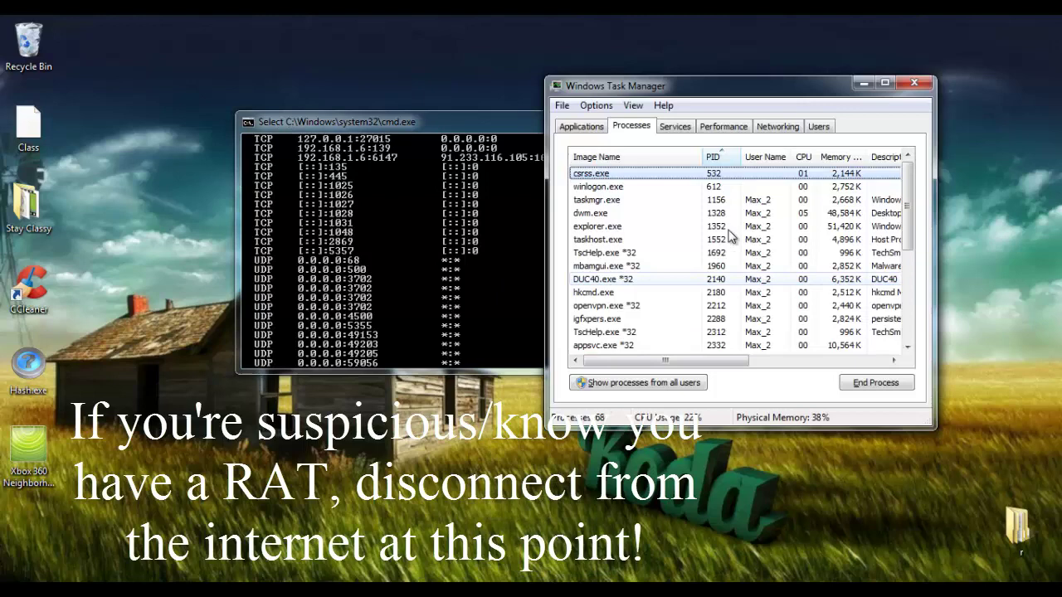
pyautogui.click(699, 346)
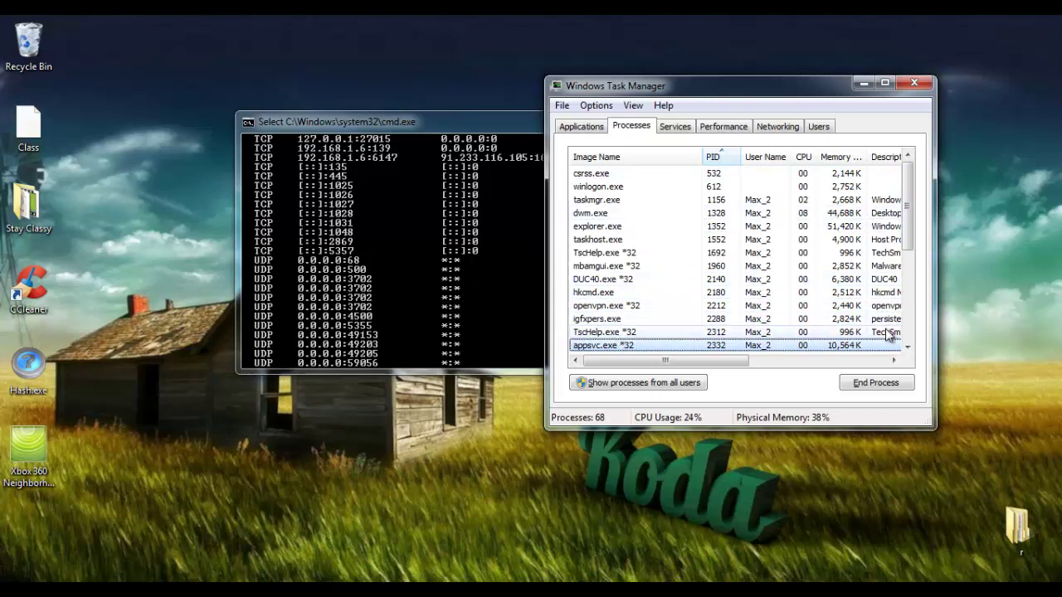
pyautogui.click(614, 174)
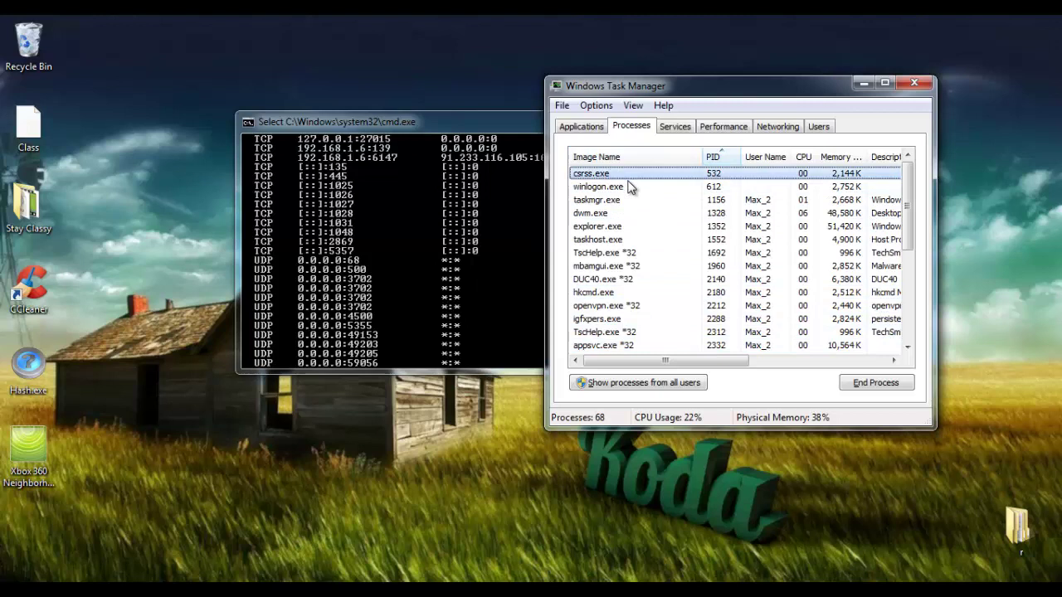
pyautogui.click(628, 186)
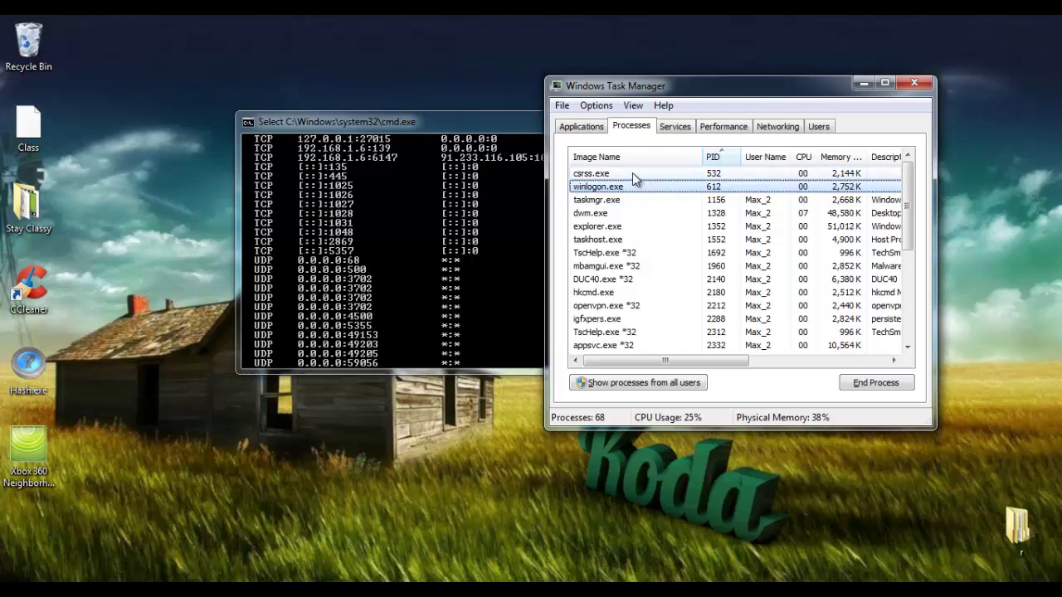
pyautogui.click(628, 347)
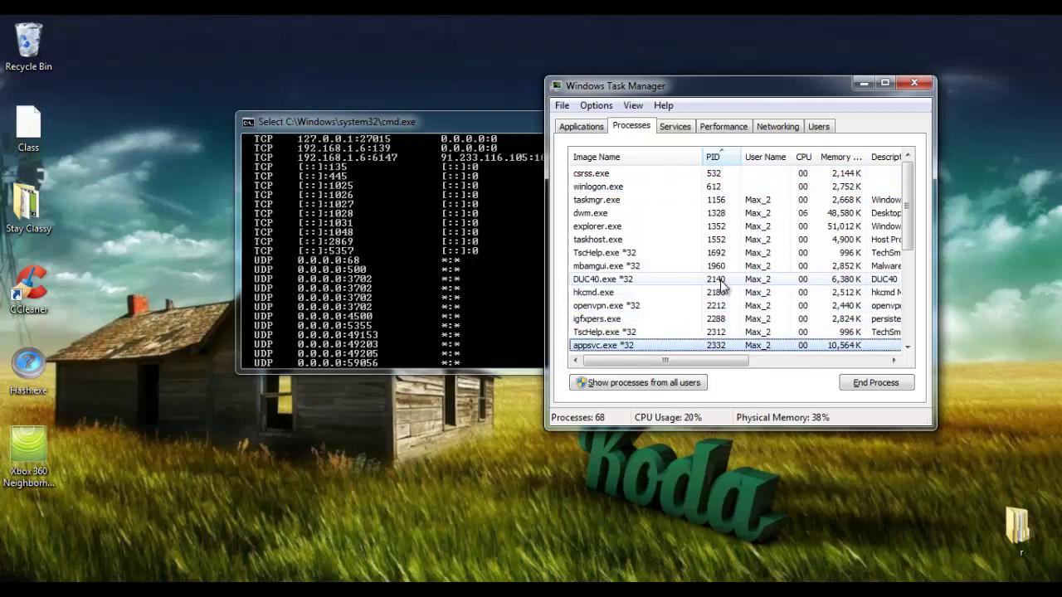
pyautogui.rightClick(616, 345)
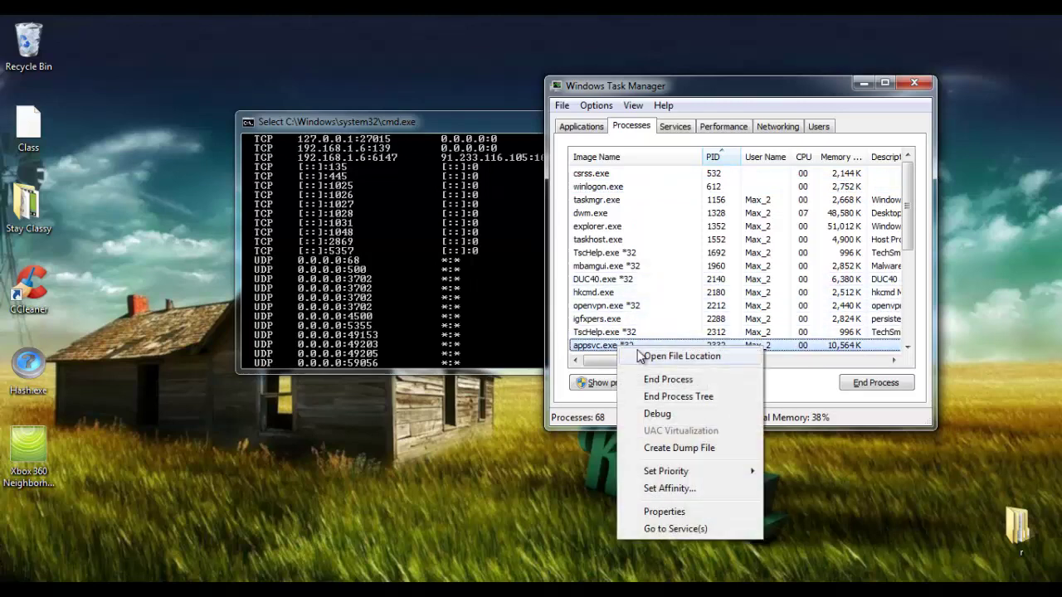
pyautogui.click(642, 355)
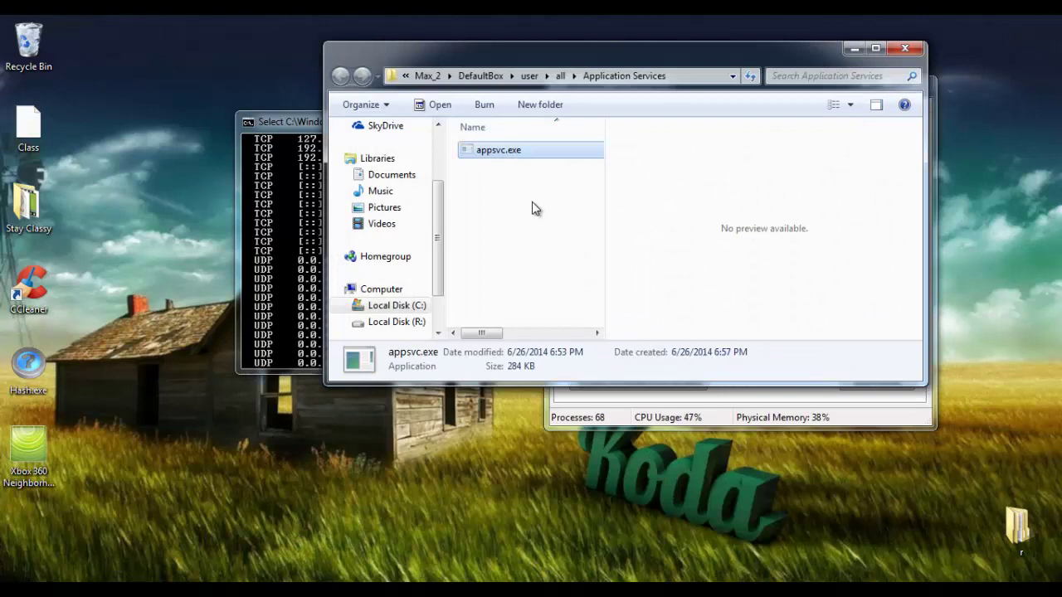
pyautogui.click(905, 48)
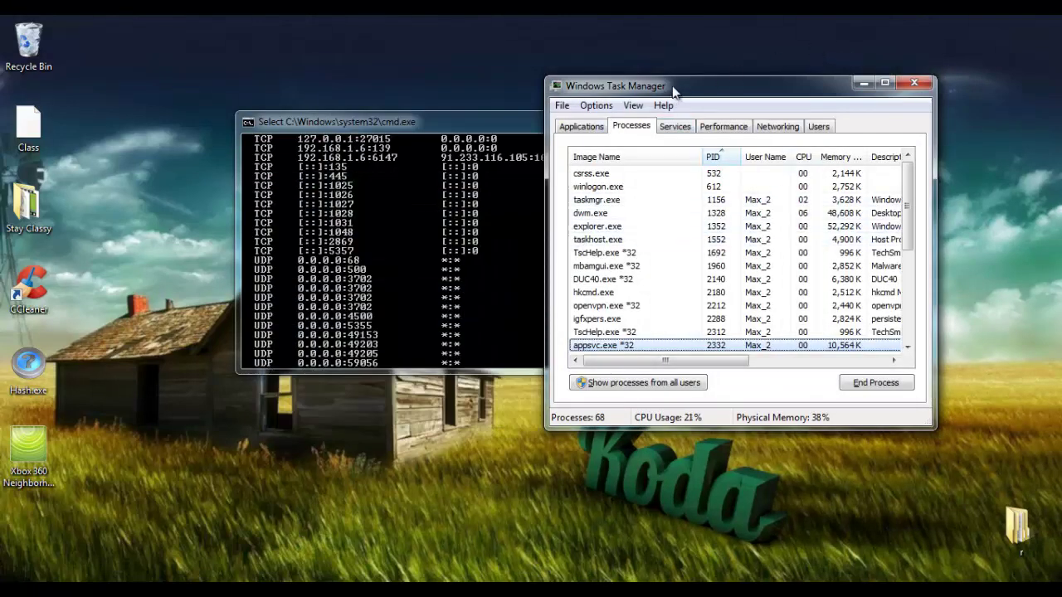
# Copy the remote IP 91.233.116.105 from the netstat output and open a browser
pyautogui.moveTo(705, 88); pyautogui.dragTo(898, 84)
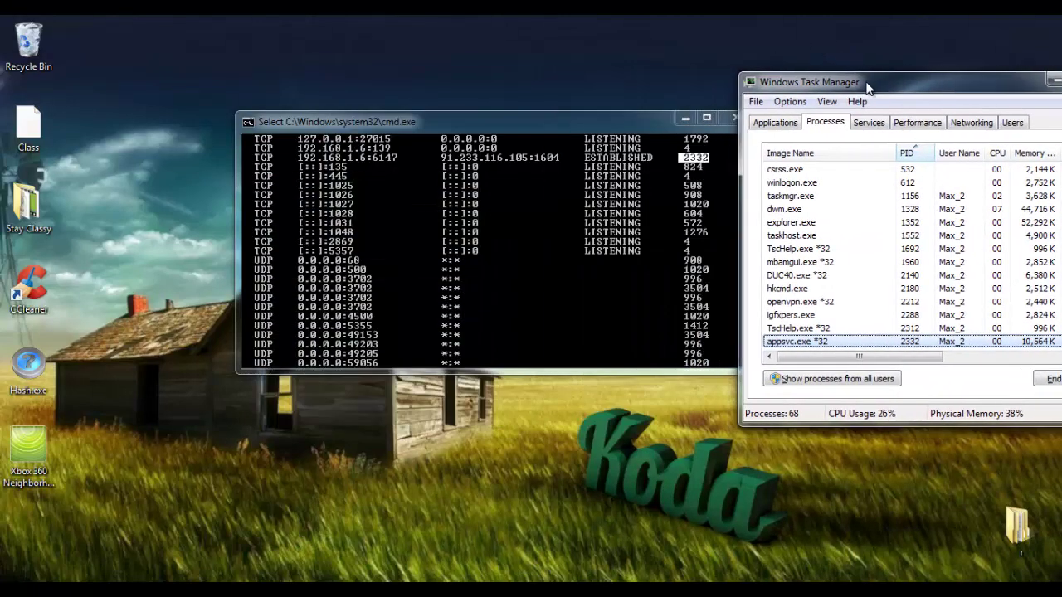
pyautogui.click(528, 155)
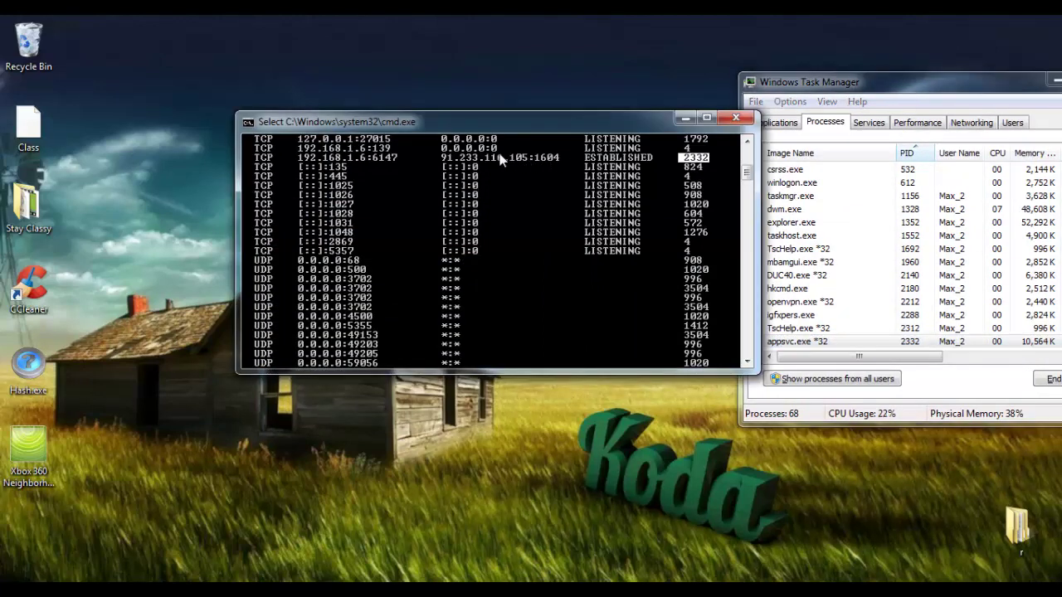
pyautogui.rightClick(448, 162)
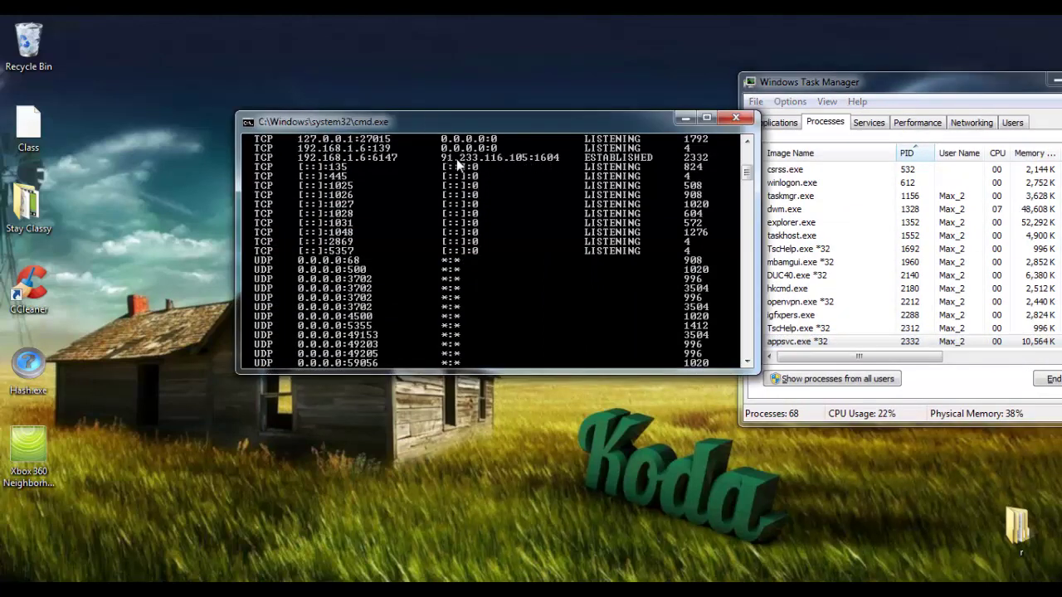
pyautogui.rightClick(457, 165)
pyautogui.click(466, 168)
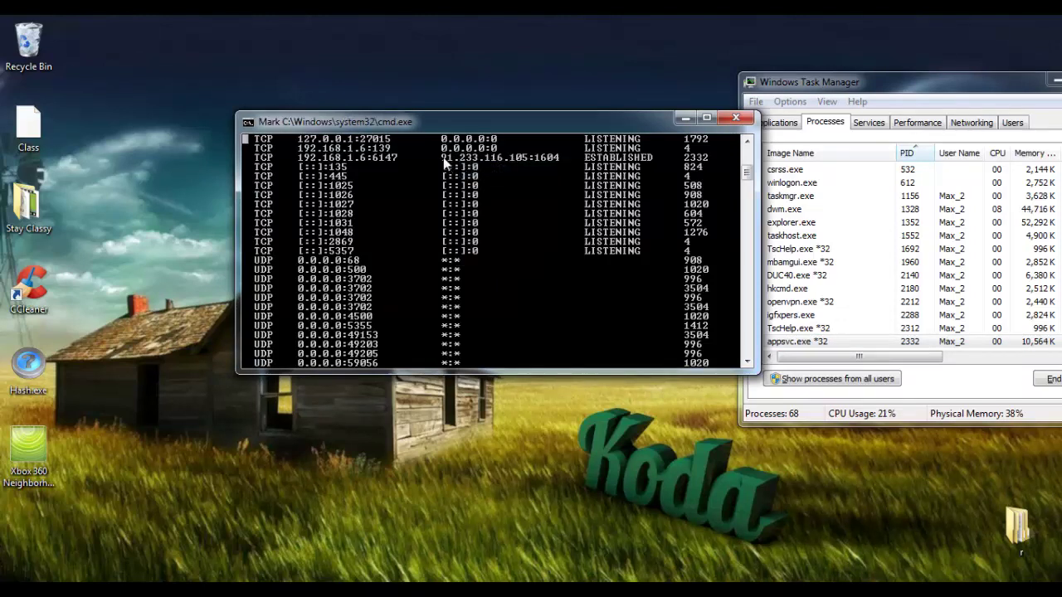
pyautogui.moveTo(444, 163); pyautogui.dragTo(524, 160)
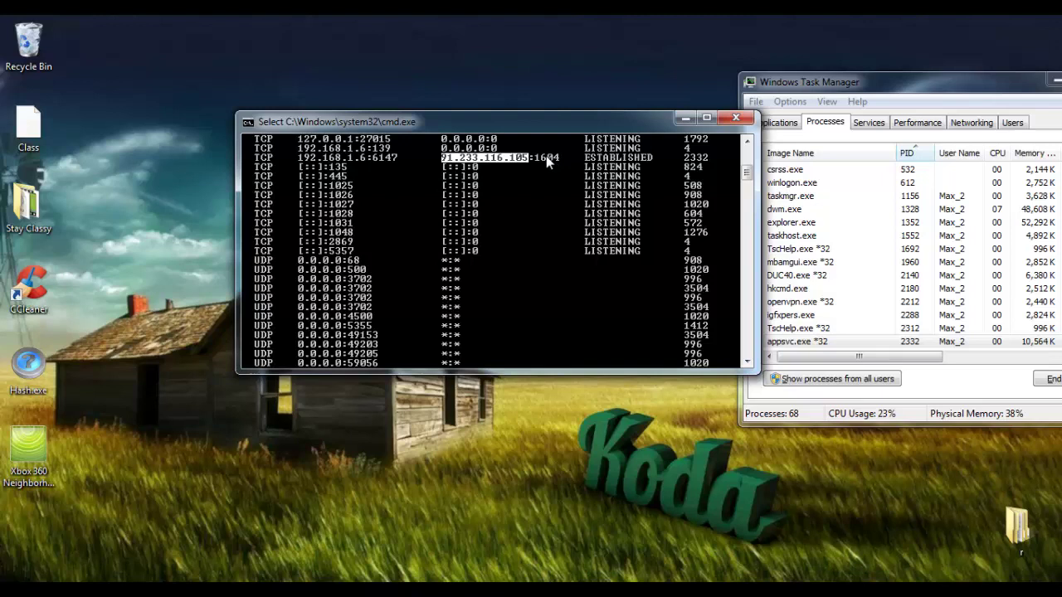
pyautogui.rightClick(500, 161)
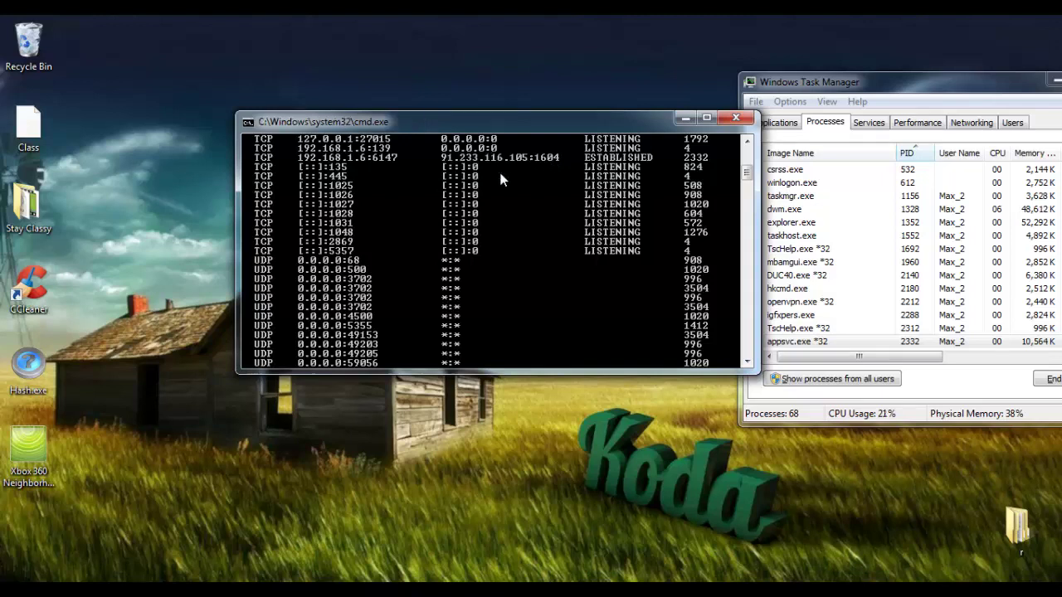
pyautogui.click(231, 286)
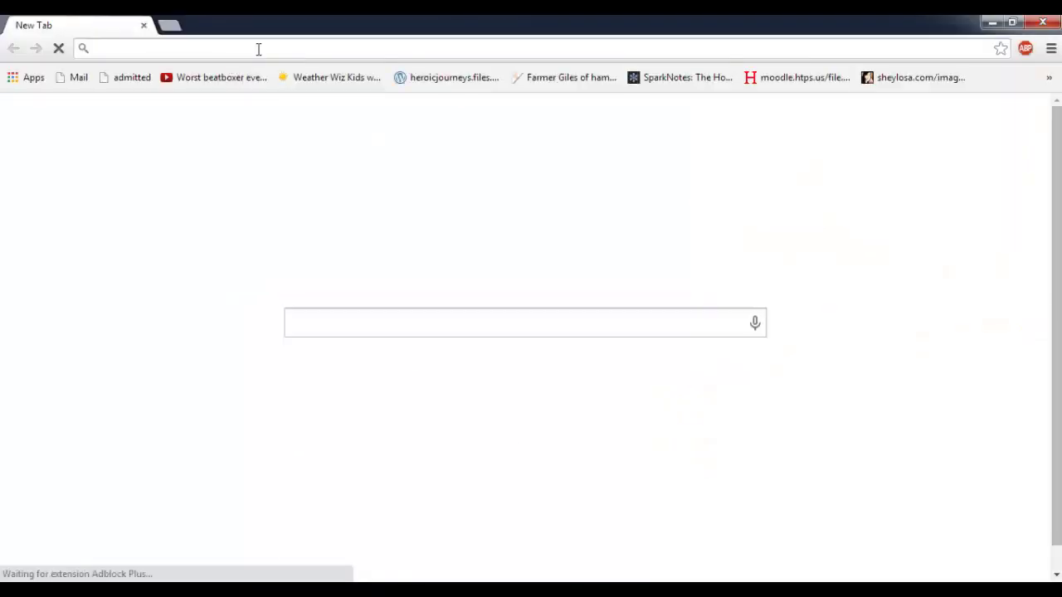
# Look up 91.233.116.105 with the IP Lookup tool on ipaddress.com
pyautogui.write('ipaddress.com')
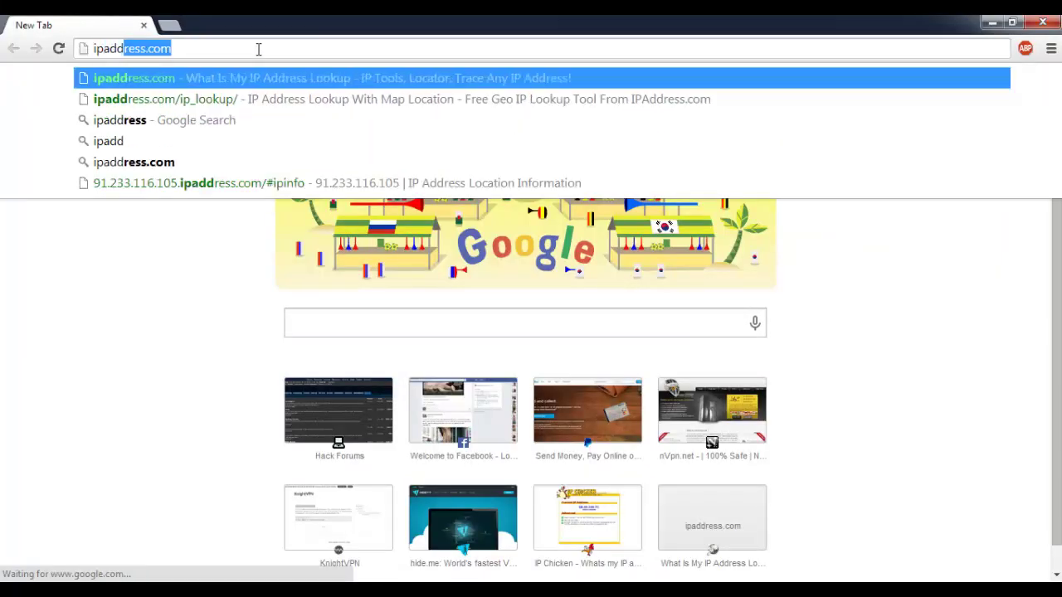
pyautogui.press('Return')
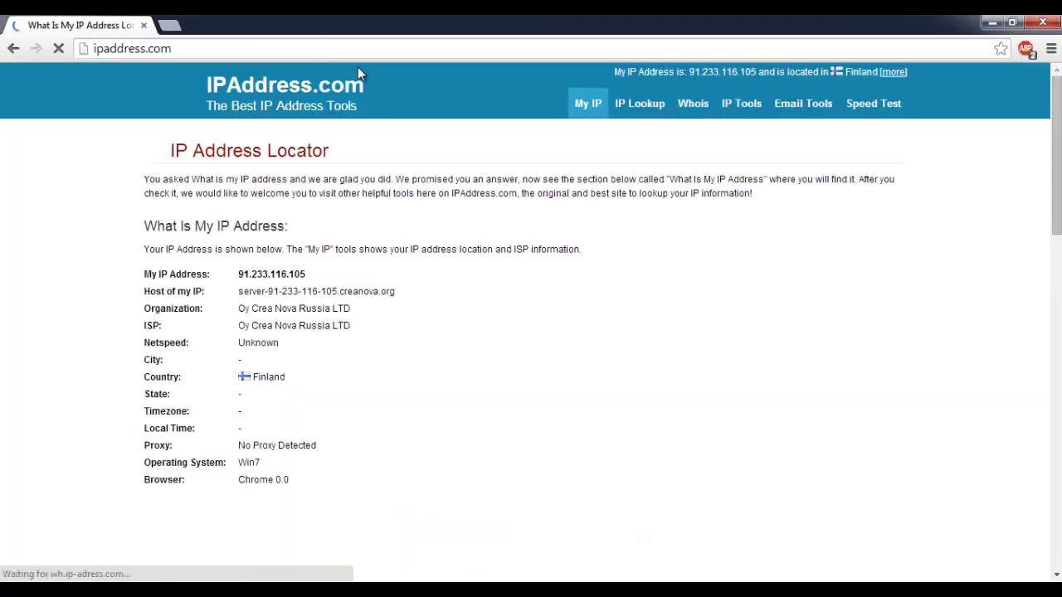
pyautogui.click(640, 106)
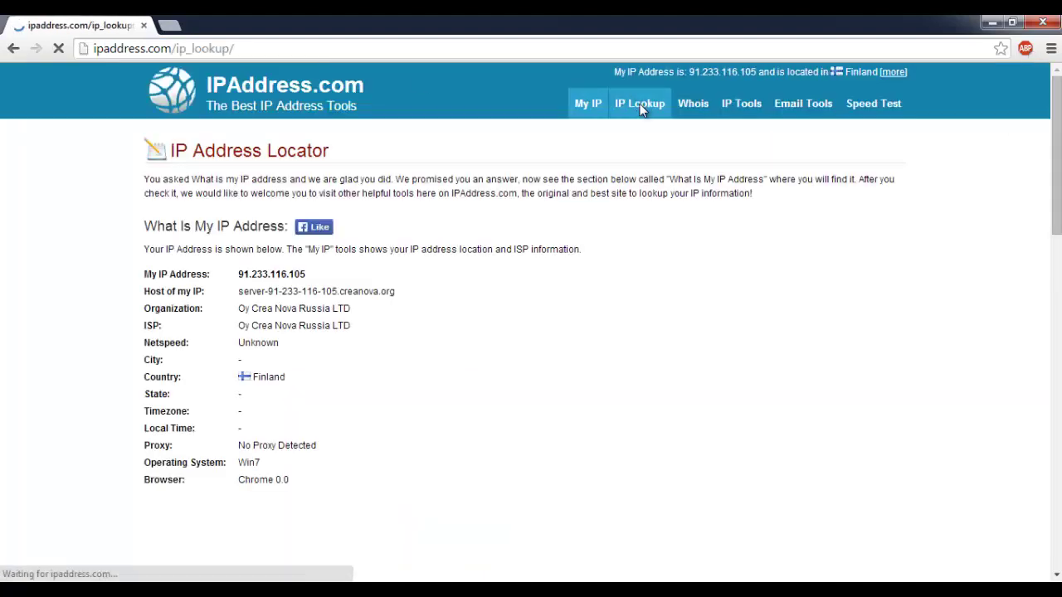
pyautogui.click(222, 244)
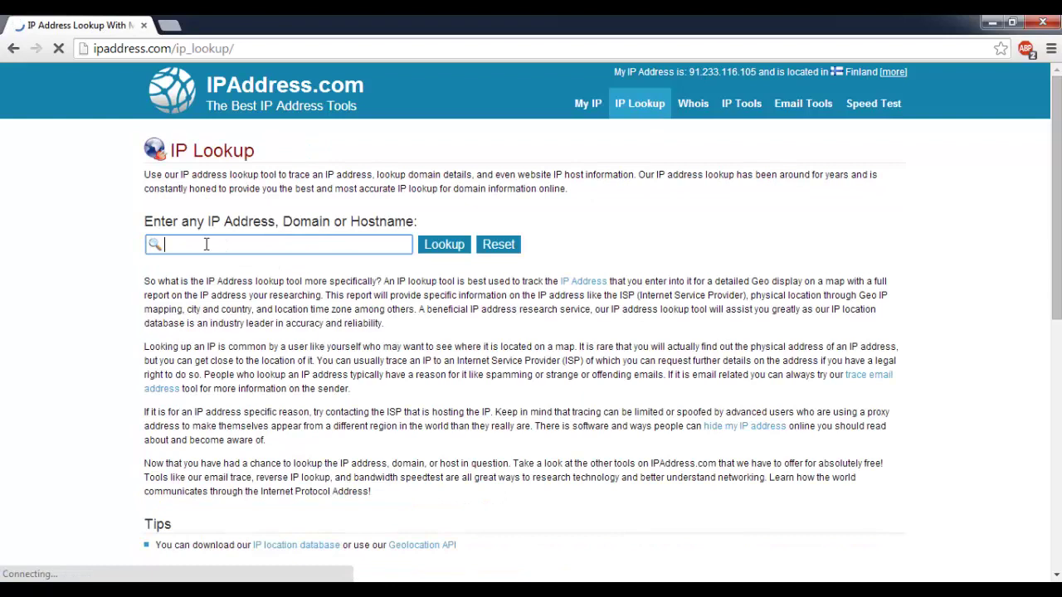
pyautogui.write('91.233.116.105')
pyautogui.click(440, 251)
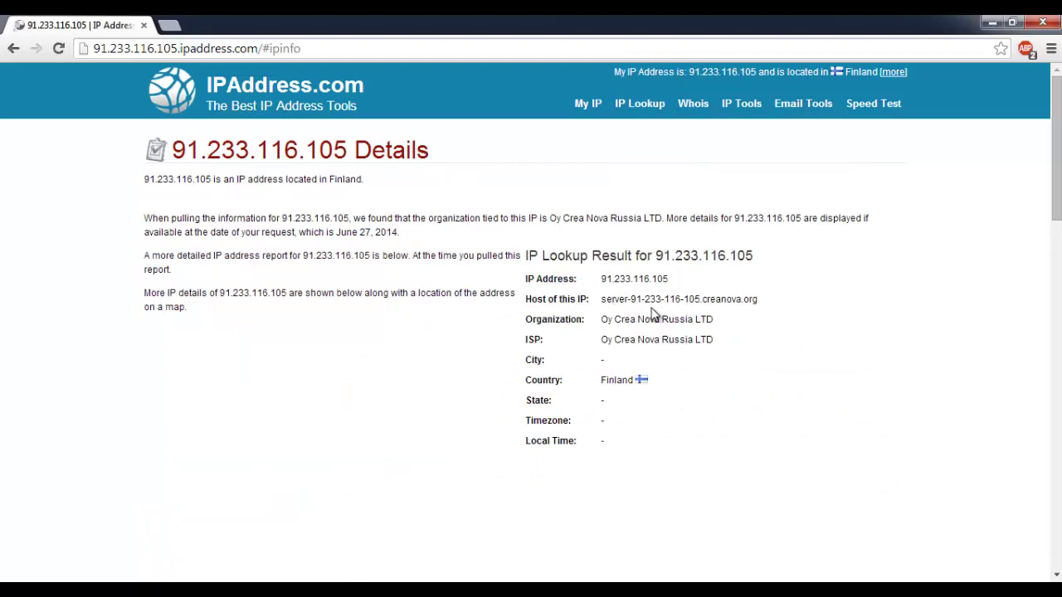
# Highlight the looked-up IP 91.233.116.105 and scroll down toward the Whois results
pyautogui.moveTo(599, 279); pyautogui.dragTo(680, 283)
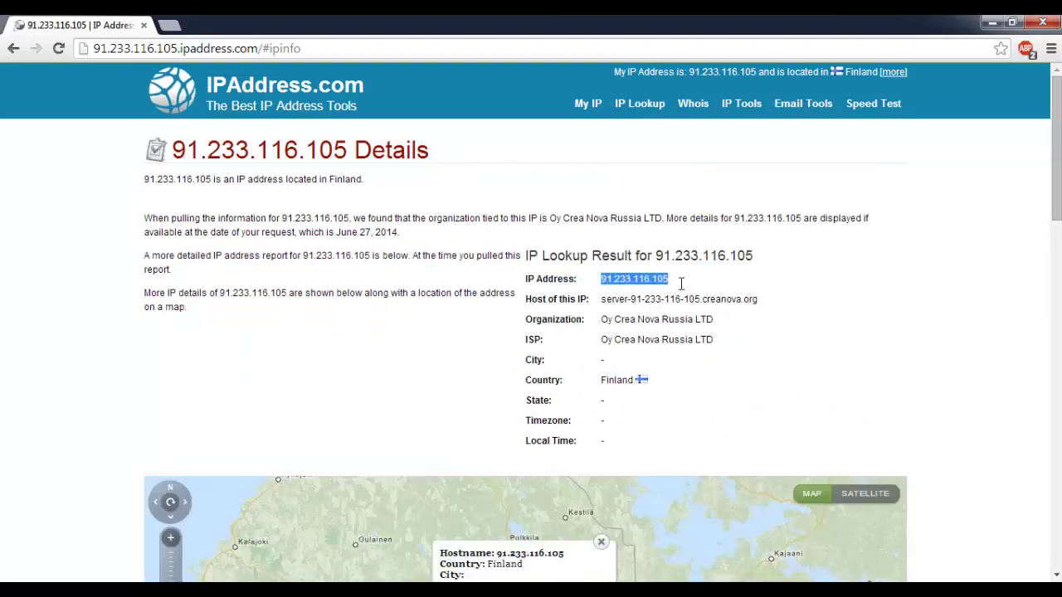
pyautogui.click(690, 71)
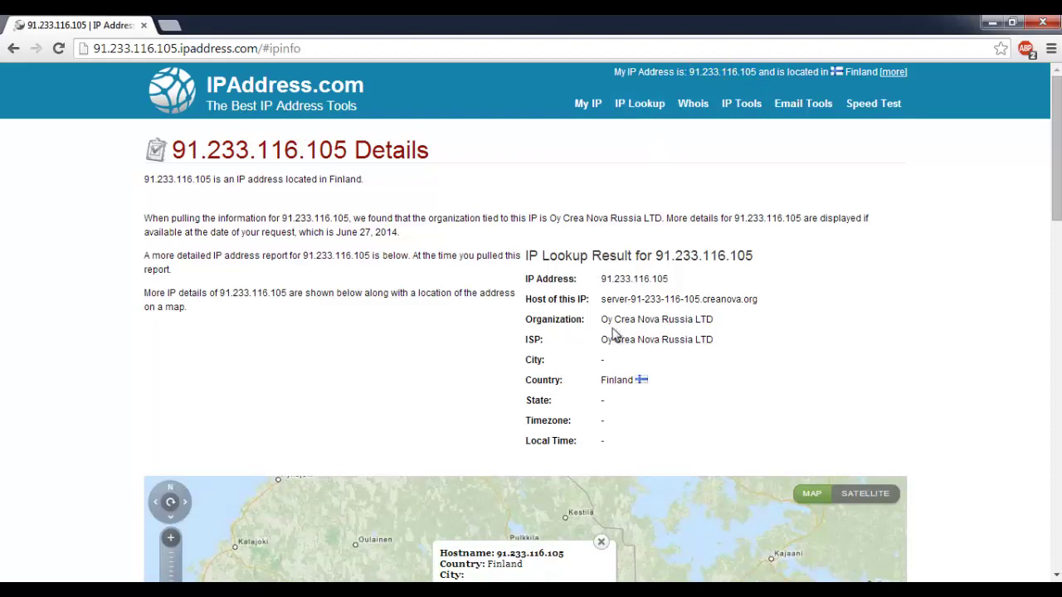
pyautogui.scroll(-2, 412, 240)
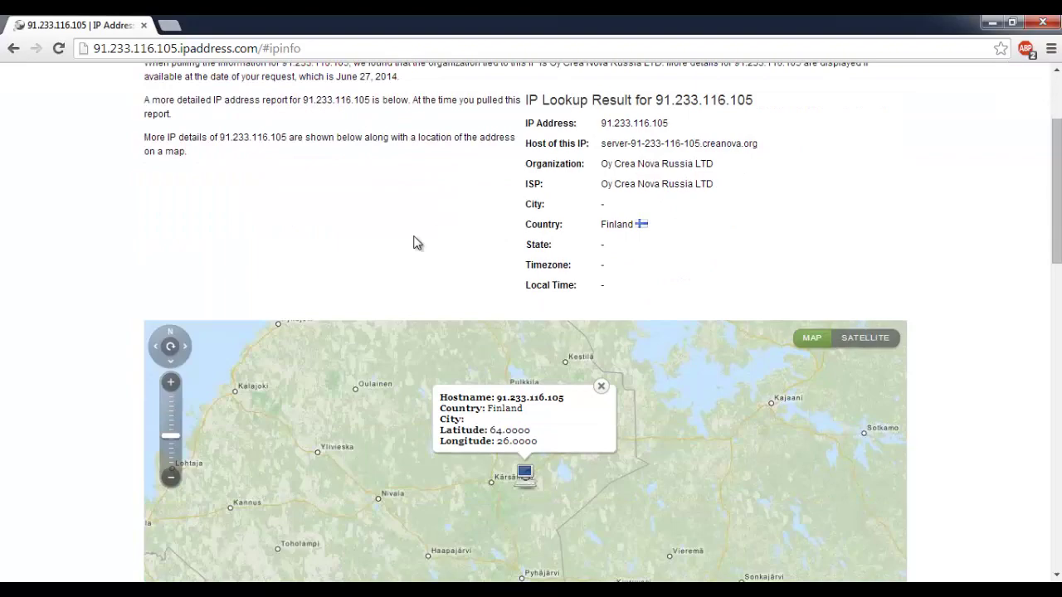
pyautogui.scroll(2, 439, 237)
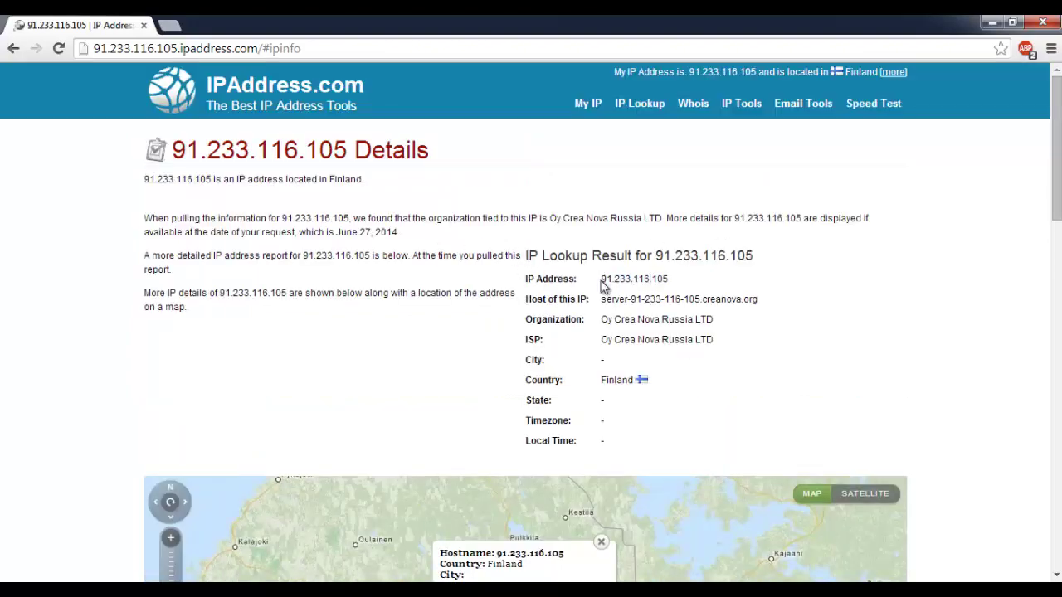
pyautogui.moveTo(602, 279); pyautogui.dragTo(721, 287)
pyautogui.click(621, 306)
pyautogui.scroll(-4, 426, 216)
pyautogui.scroll(-5, 279, 285)
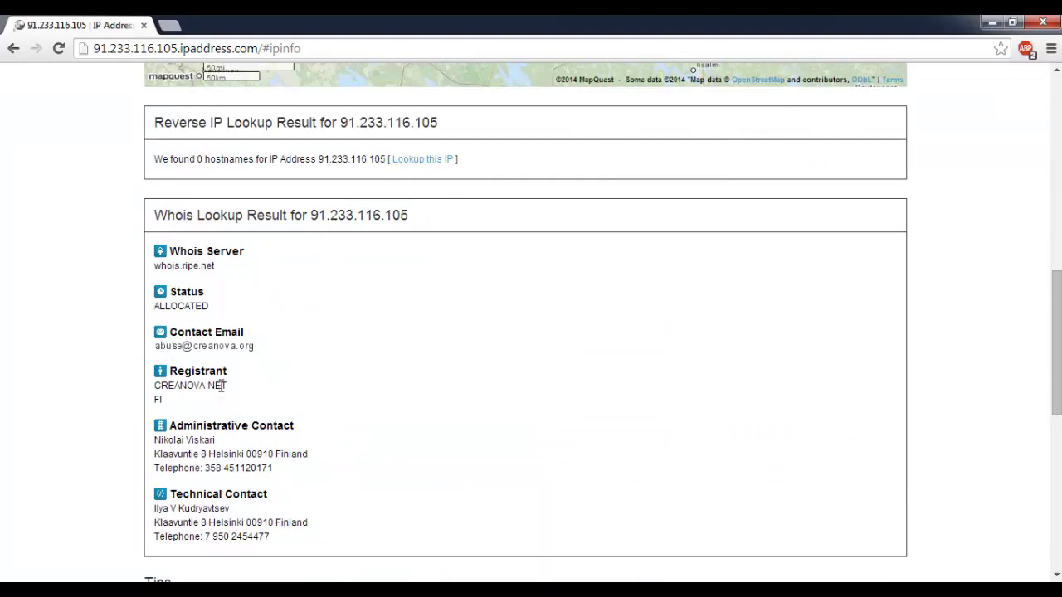
# Inspect the Whois registrant CREANOVA-NET and the administrative contact details
pyautogui.moveTo(155, 383); pyautogui.dragTo(207, 385)
pyautogui.click(204, 386)
pyautogui.moveTo(208, 468); pyautogui.dragTo(287, 475)
pyautogui.click(304, 462)
# Scroll back to recheck the IP 91.233.116.105, then return down the results
pyautogui.scroll(6, 462, 365)
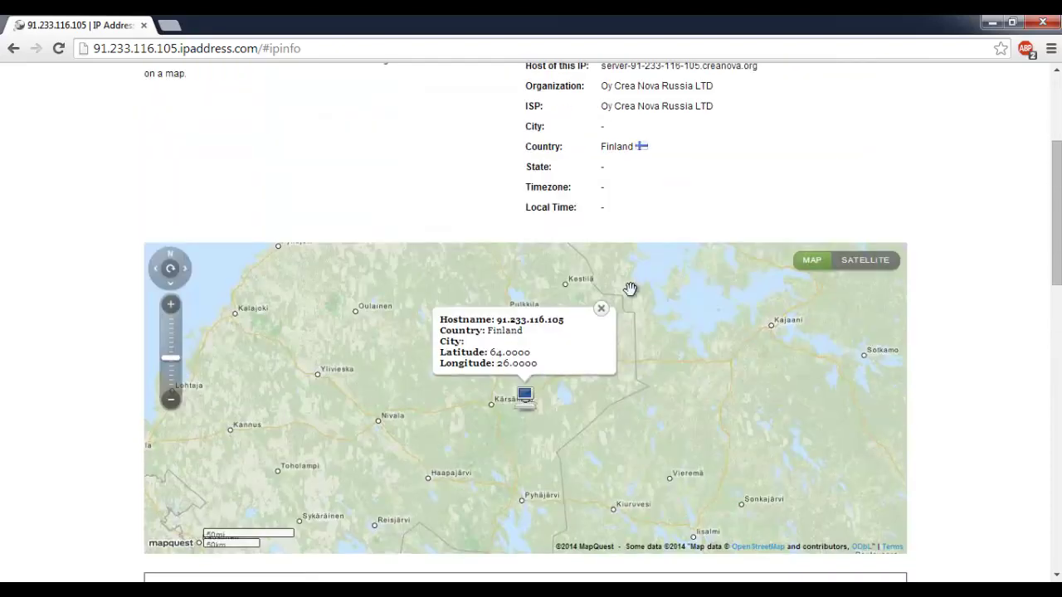
pyautogui.scroll(2, 631, 289)
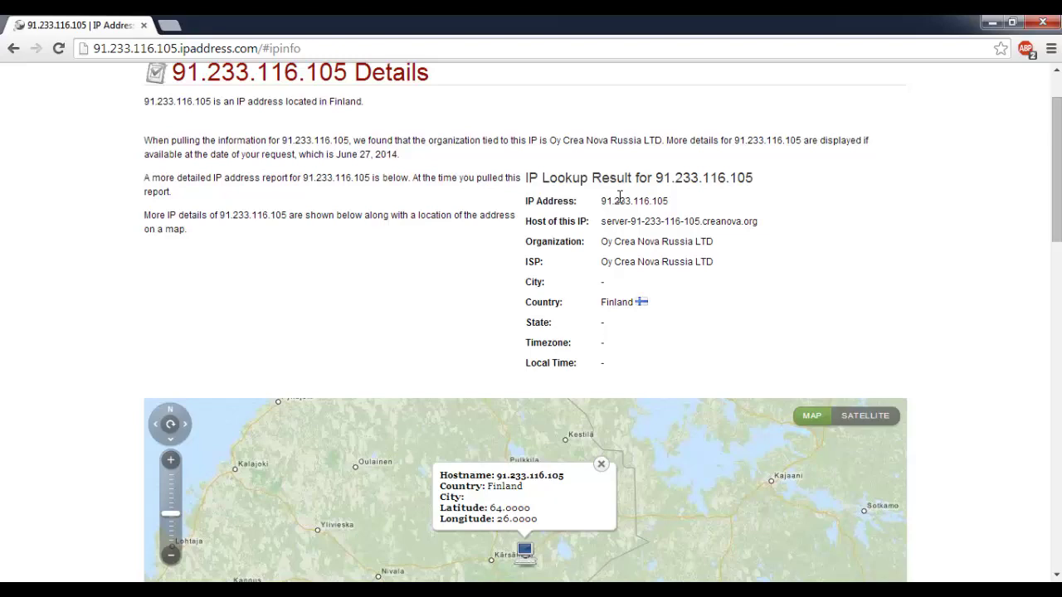
pyautogui.scroll(-8, 782, 190)
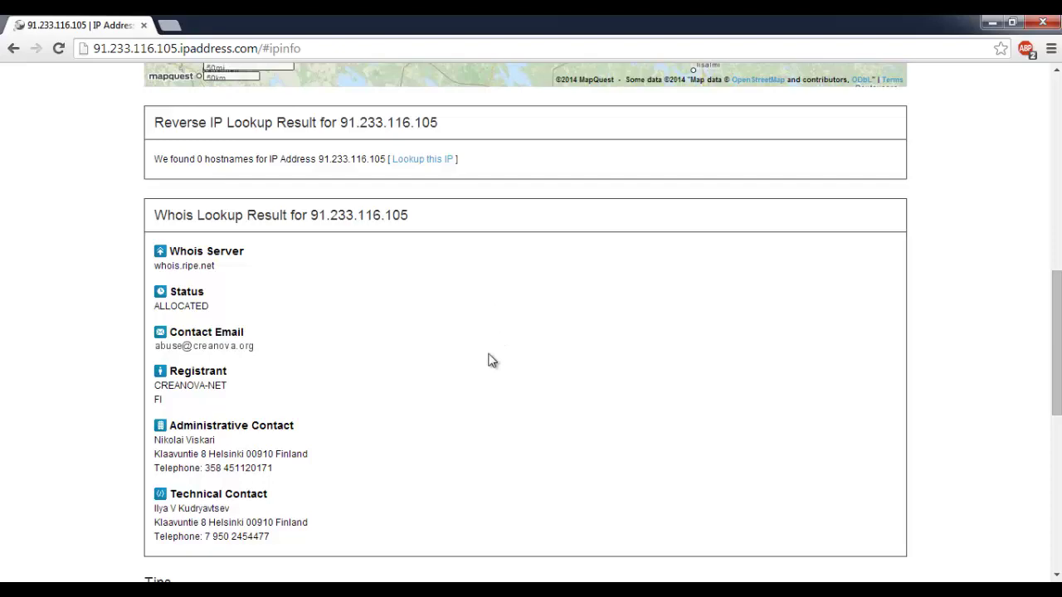
pyautogui.scroll(7, 652, 359)
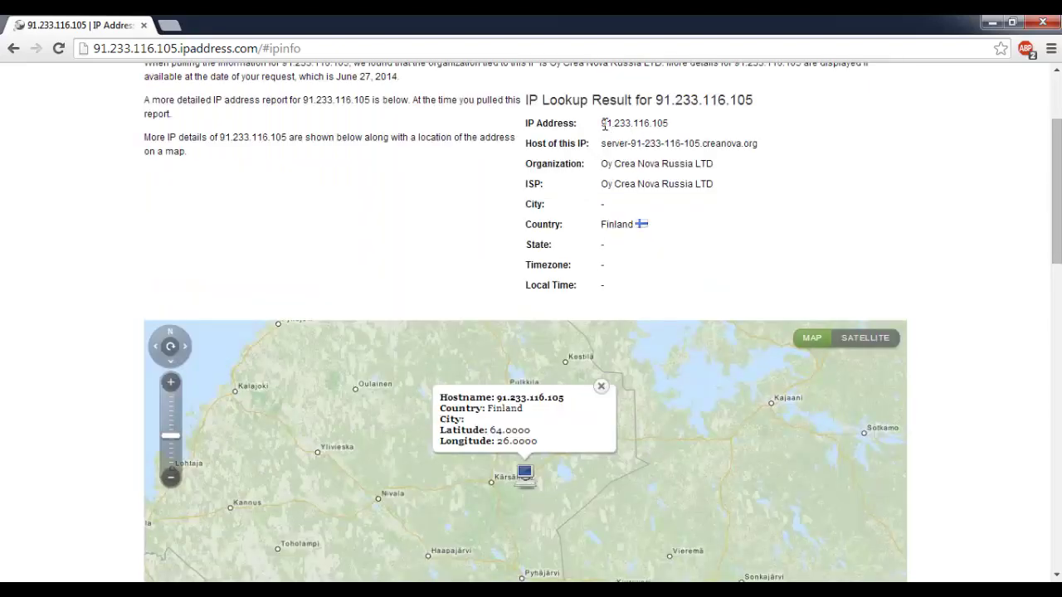
pyautogui.moveTo(604, 125); pyautogui.dragTo(668, 126)
pyautogui.click(668, 130)
pyautogui.click(606, 124)
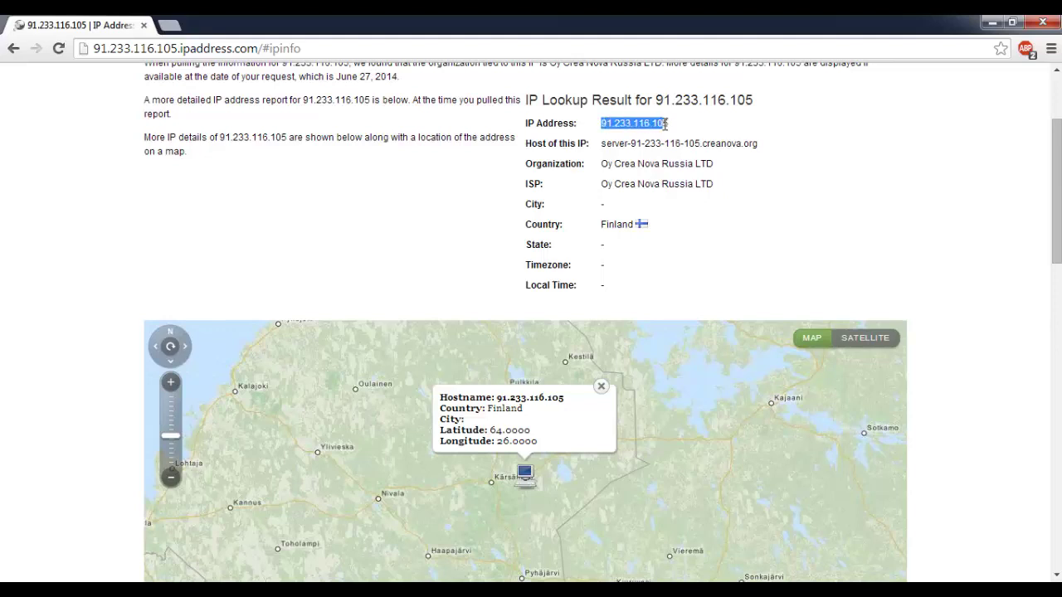
pyautogui.click(673, 131)
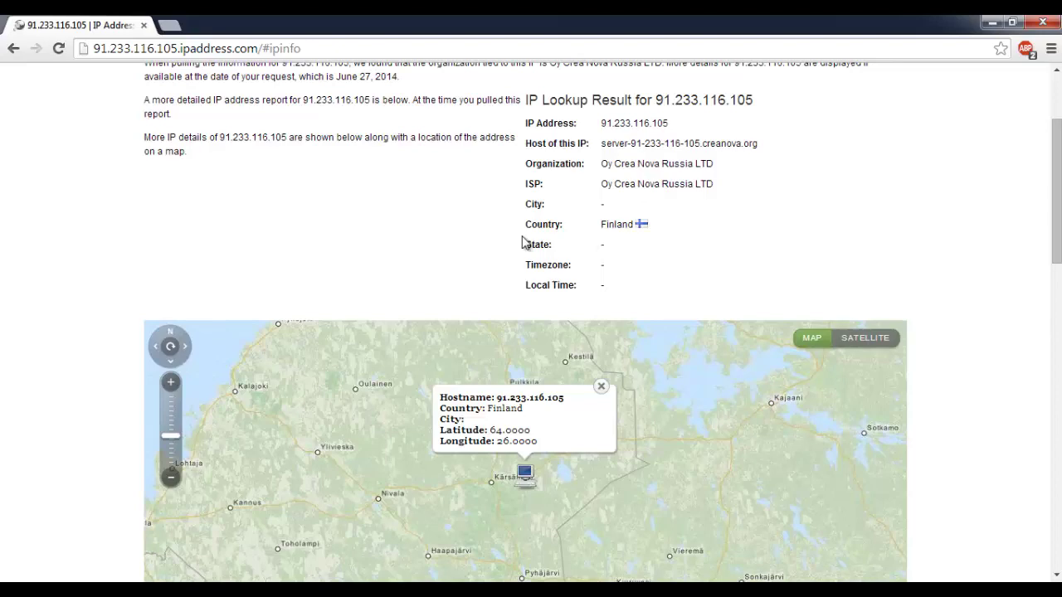
pyautogui.scroll(-5, 87, 320)
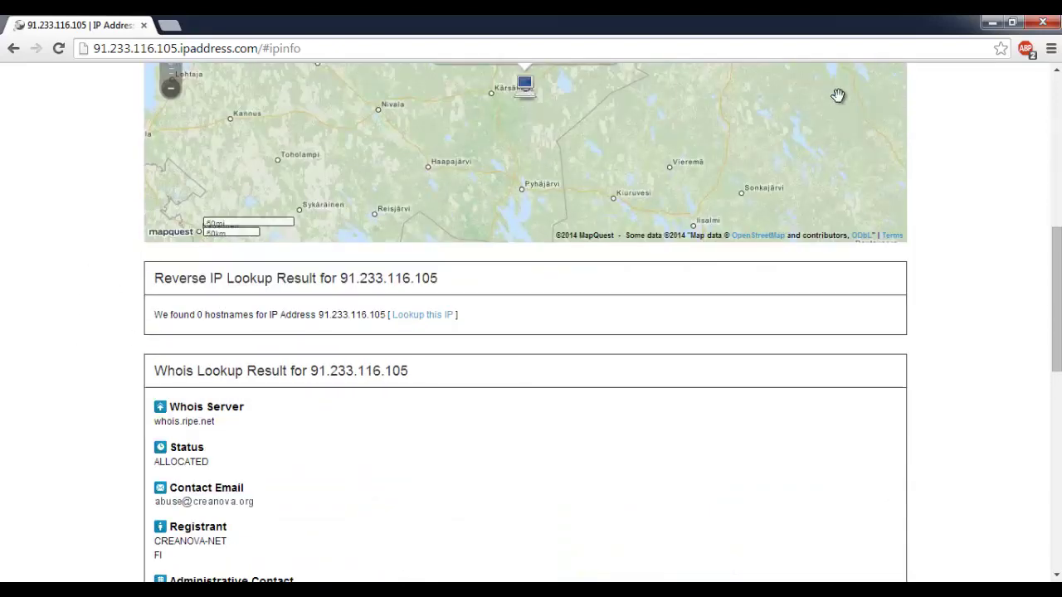
# Hide the browser and select the appsvc.exe process in Task Manager
pyautogui.click(993, 24)
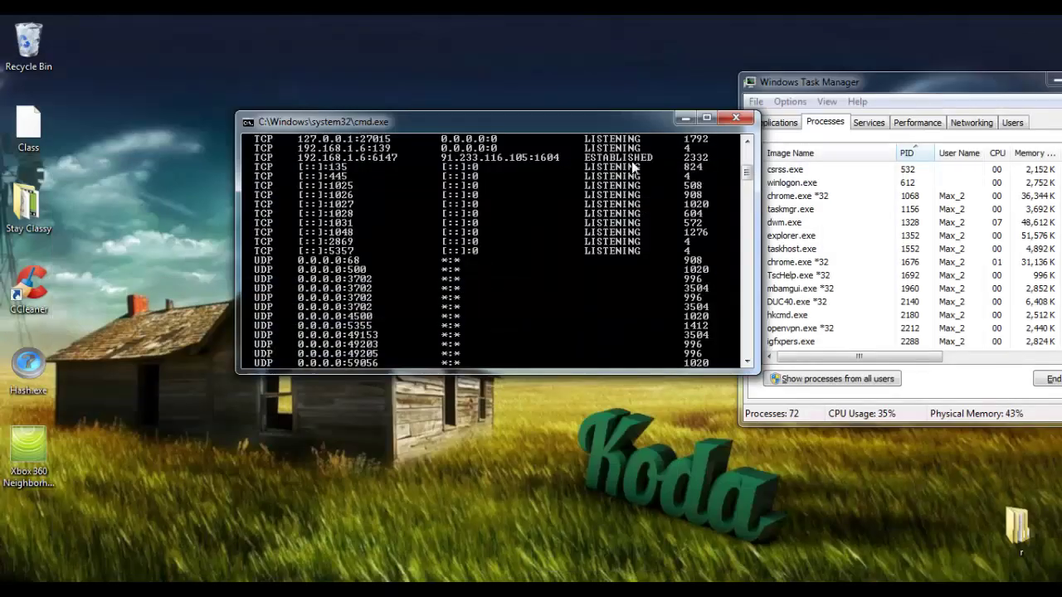
pyautogui.moveTo(574, 124); pyautogui.dragTo(533, 108)
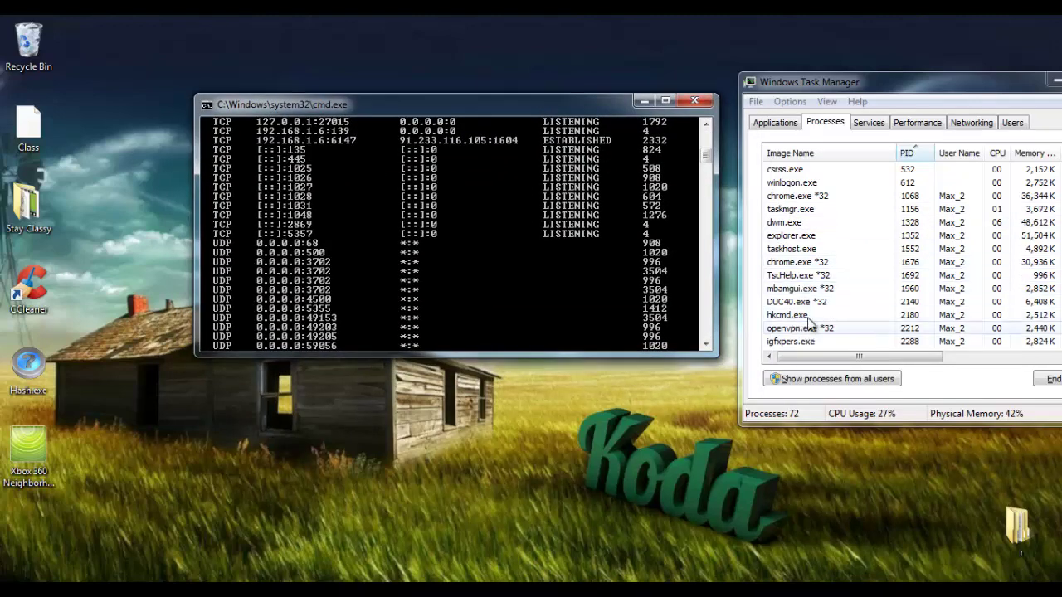
pyautogui.click(836, 262)
pyautogui.scroll(-1, 836, 262)
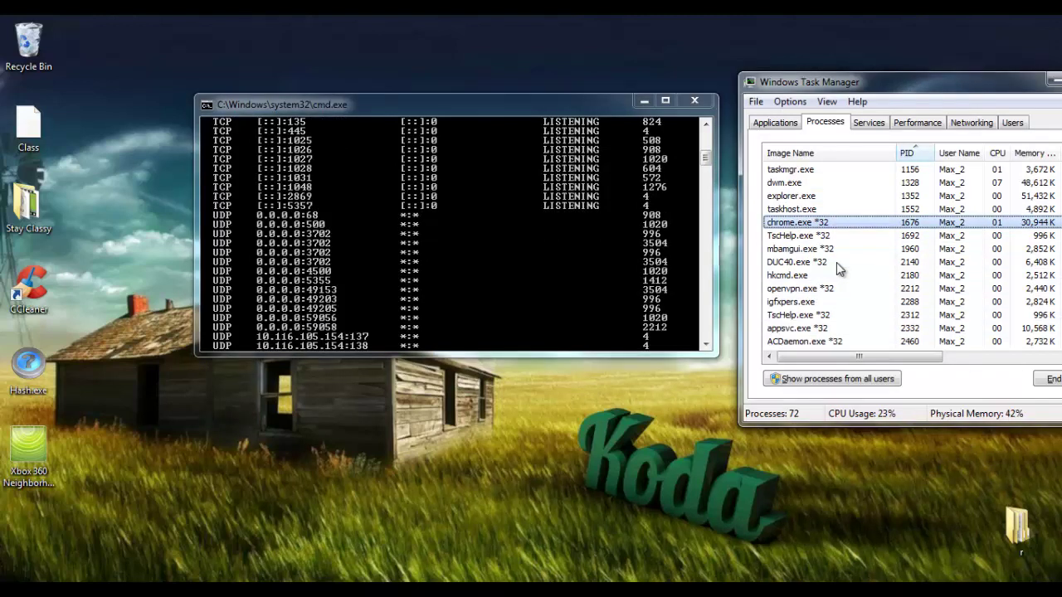
pyautogui.click(821, 328)
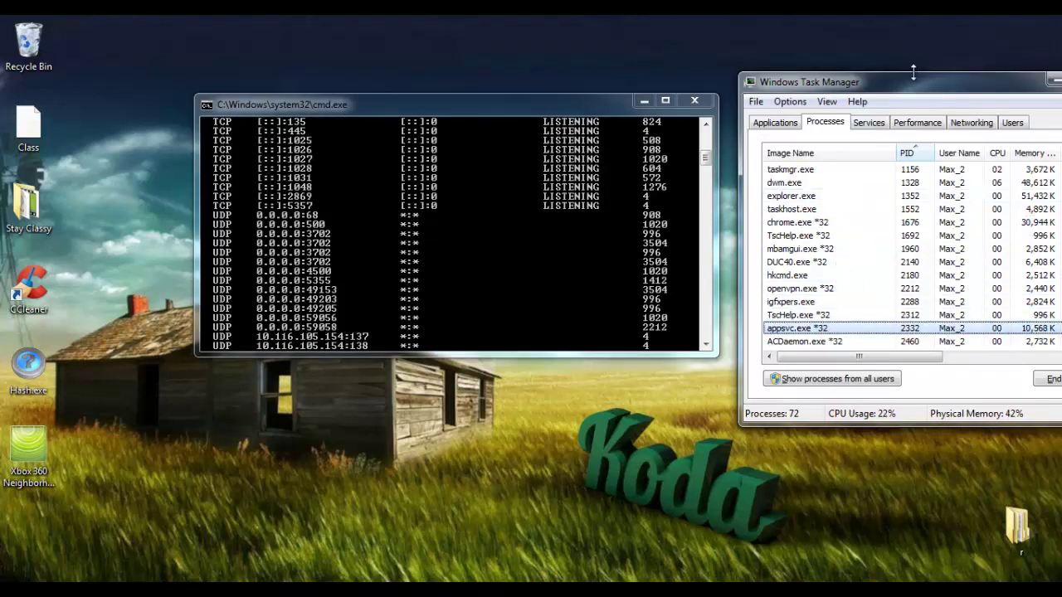
pyautogui.moveTo(921, 83); pyautogui.dragTo(865, 66)
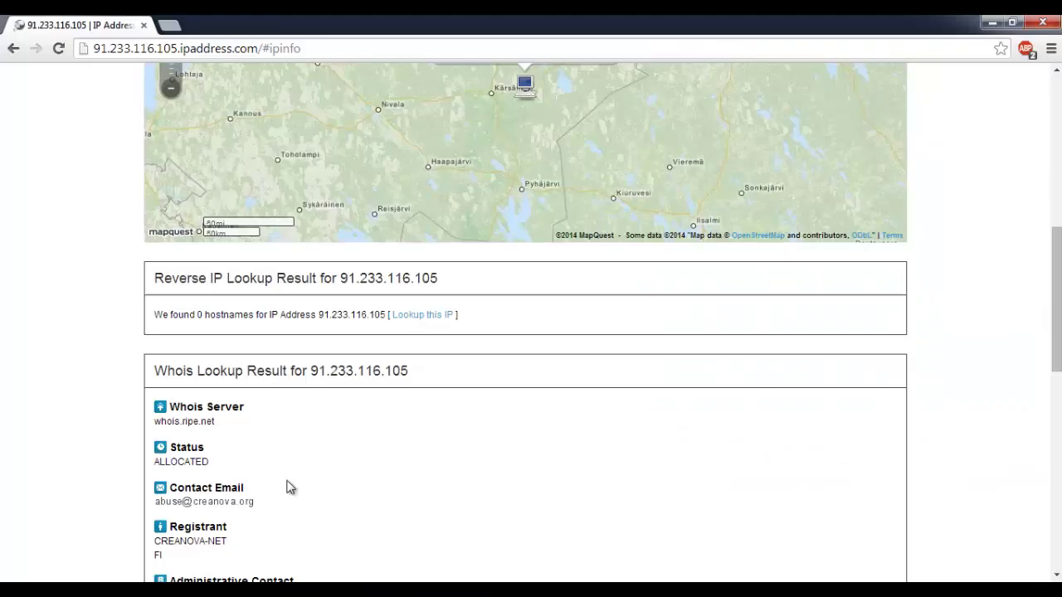
pyautogui.scroll(3, 390, 444)
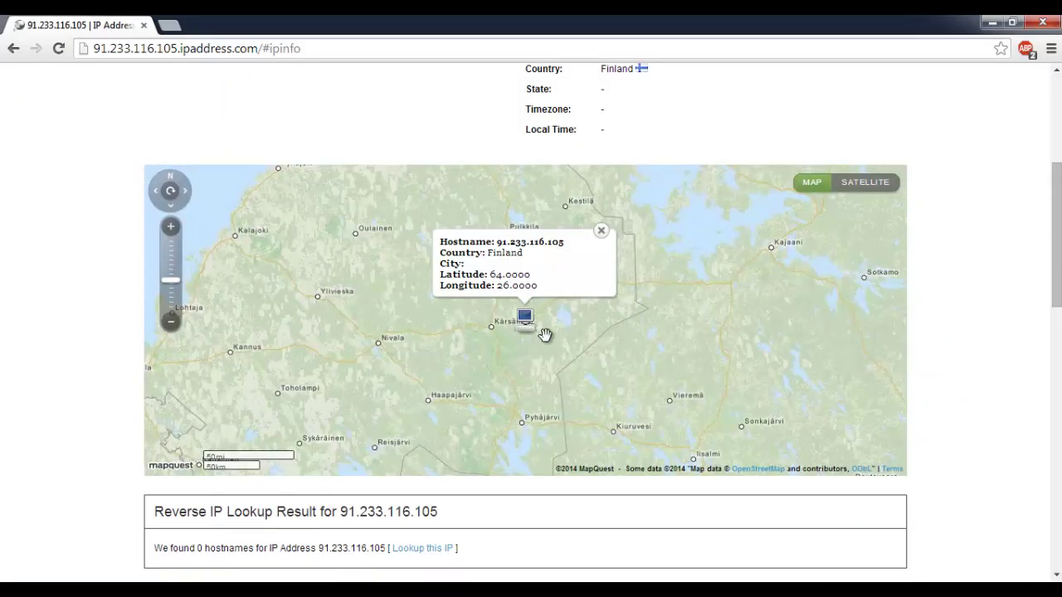
pyautogui.click(992, 22)
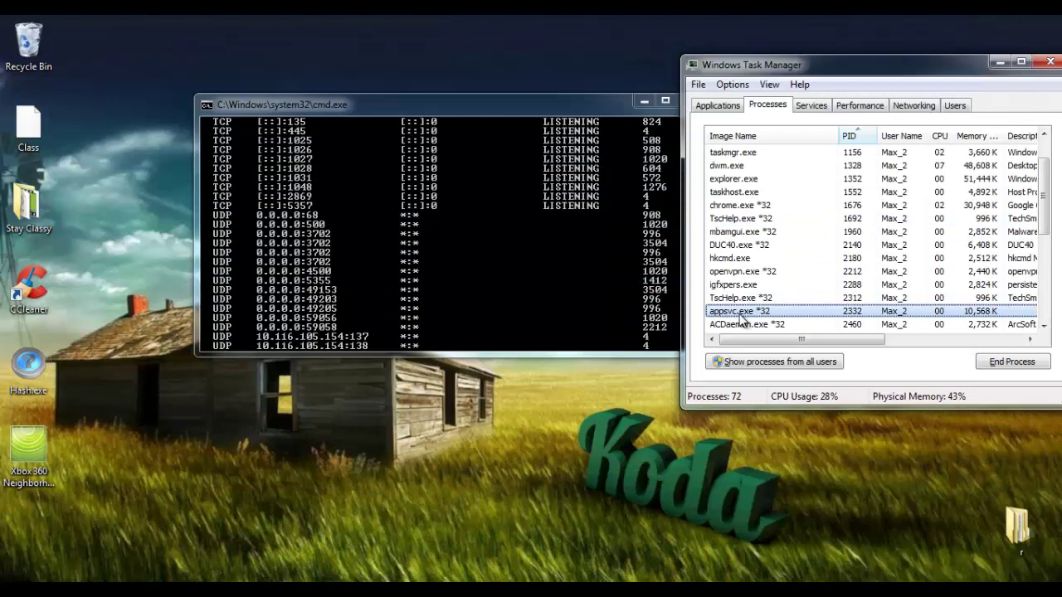
# End the appsvc.exe process tree and confirm the termination
pyautogui.rightClick(741, 318)
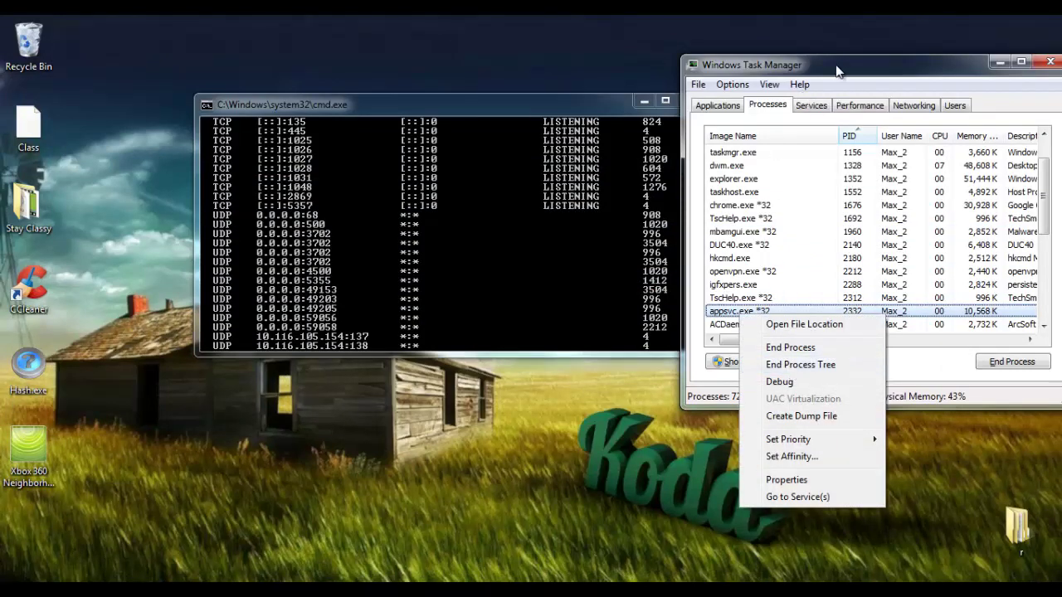
pyautogui.moveTo(841, 72); pyautogui.dragTo(778, 77)
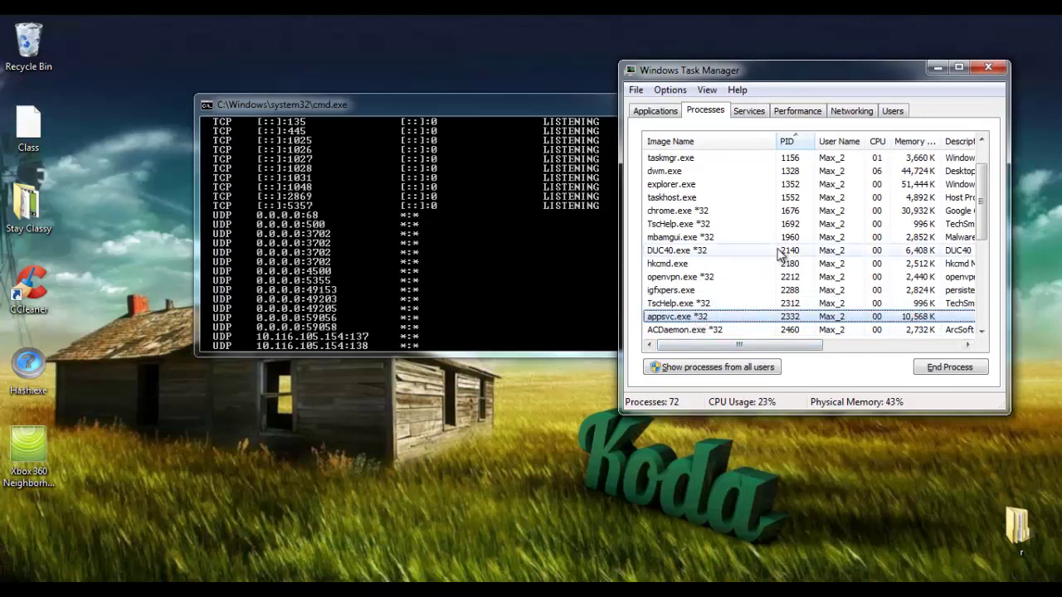
pyautogui.scroll(1, 778, 257)
pyautogui.scroll(-1, 778, 257)
pyautogui.rightClick(705, 316)
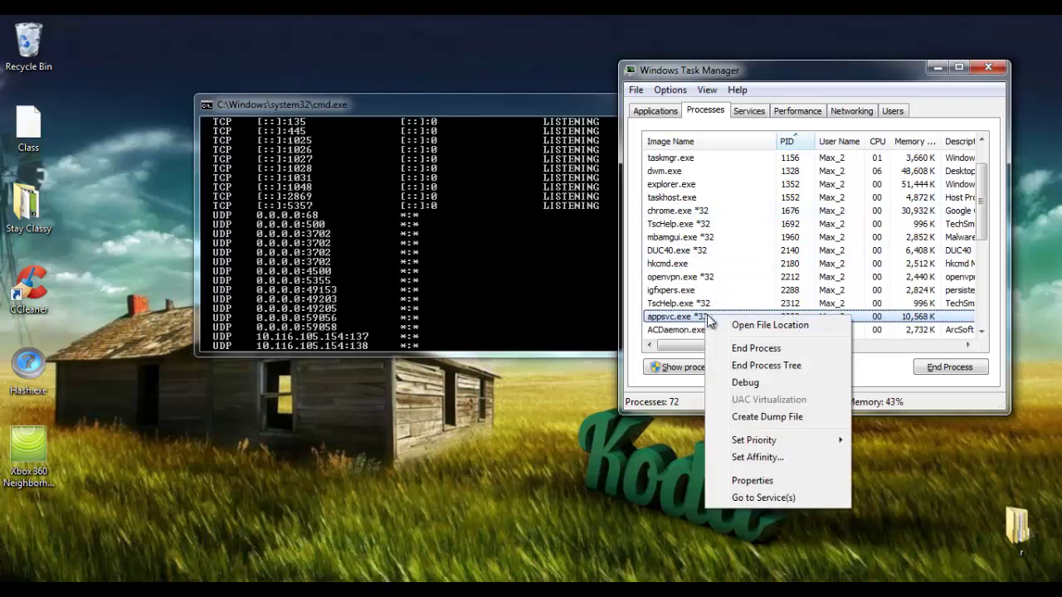
pyautogui.click(785, 373)
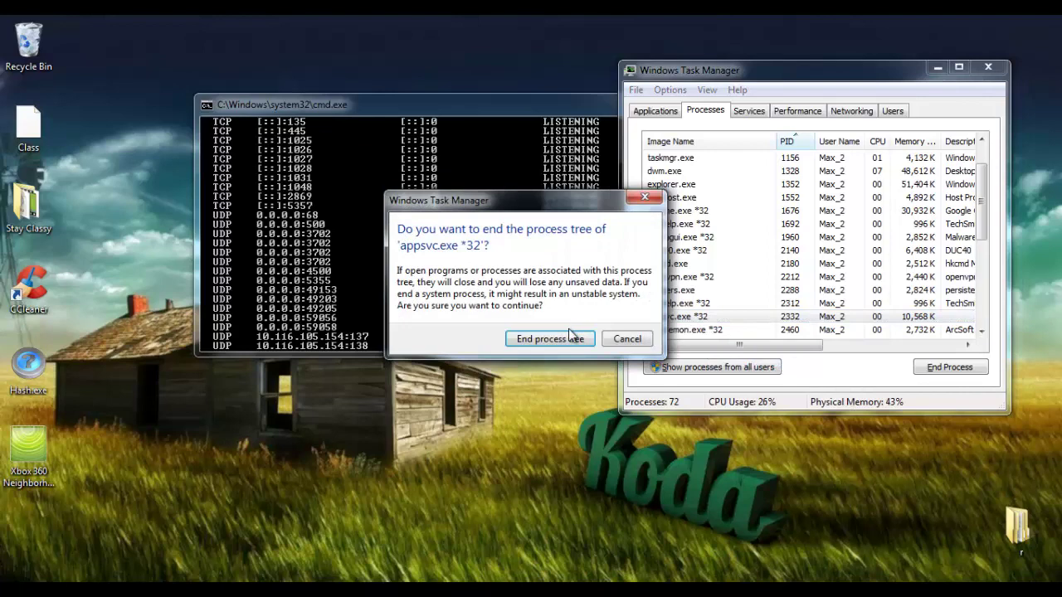
pyautogui.click(576, 338)
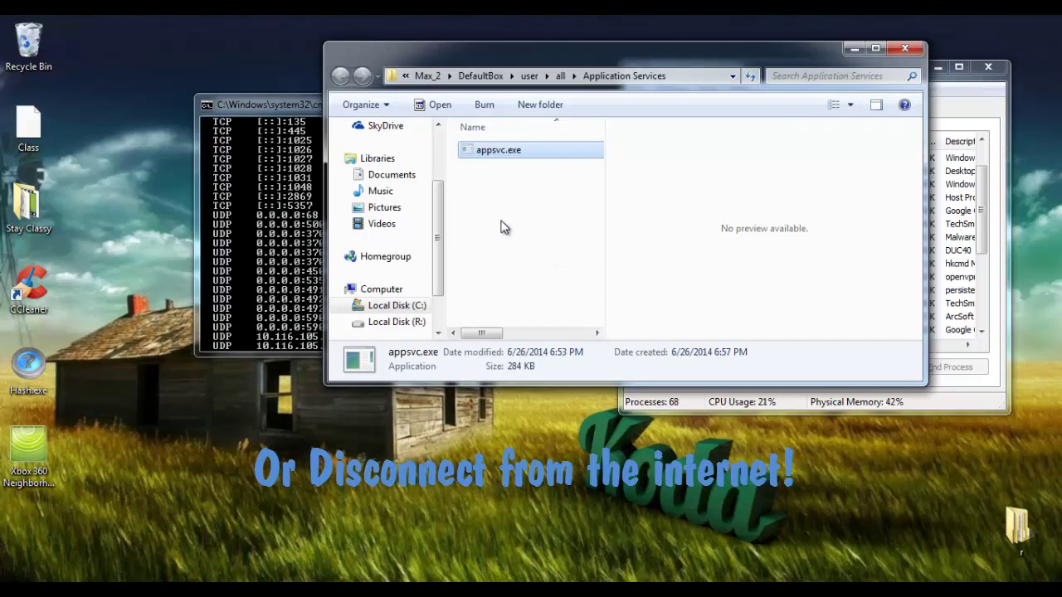
# Select the CCleaner shortcut on the desktop
pyautogui.click(30, 283)
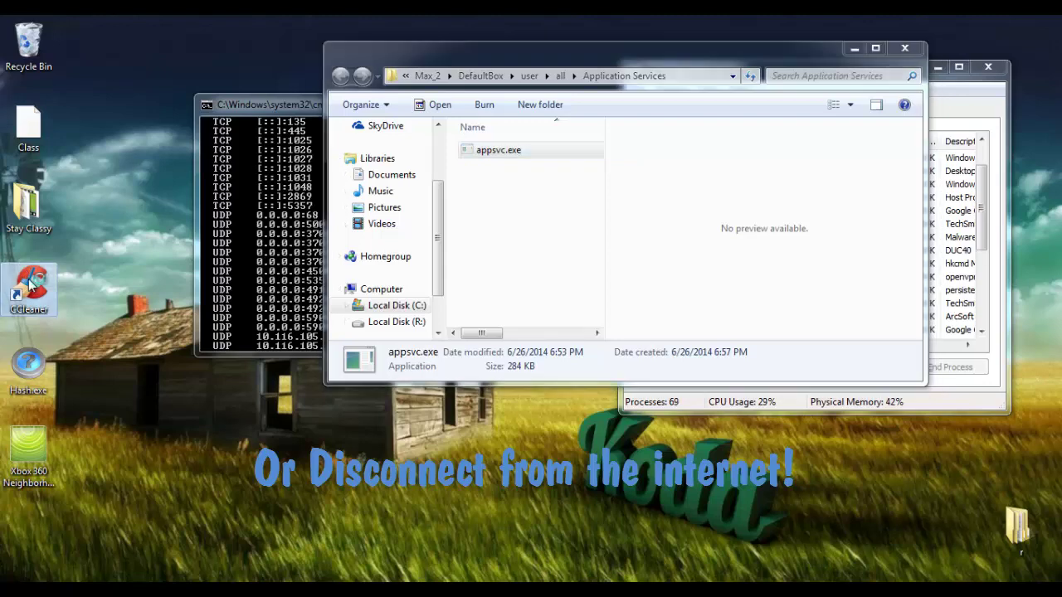
# Launch CCleaner and disable the Dropbox.lnk entry under Tools > Startup
pyautogui.doubleClick(30, 284)
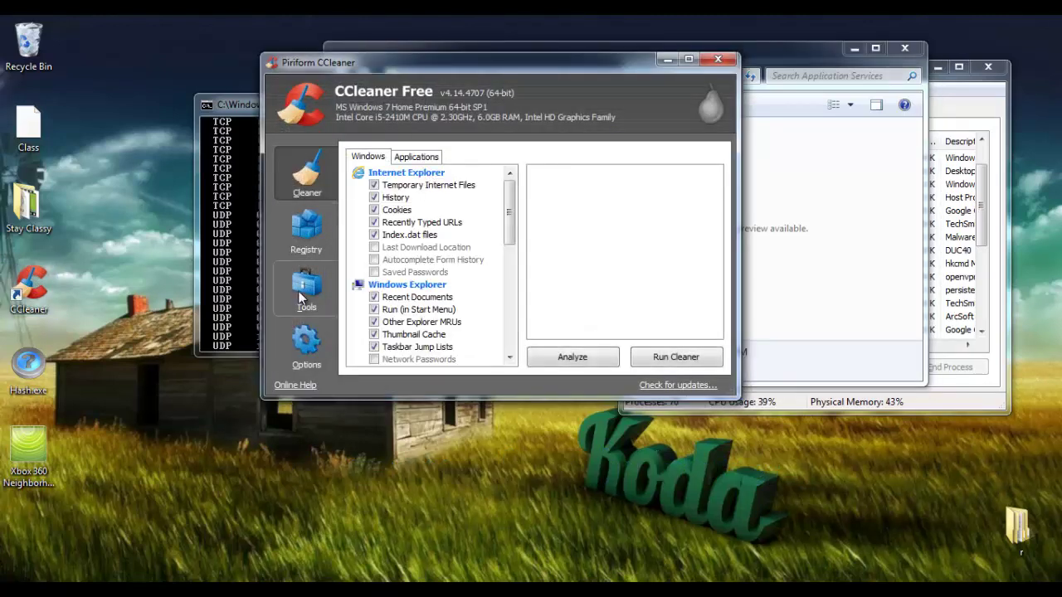
pyautogui.click(304, 294)
pyautogui.click(388, 199)
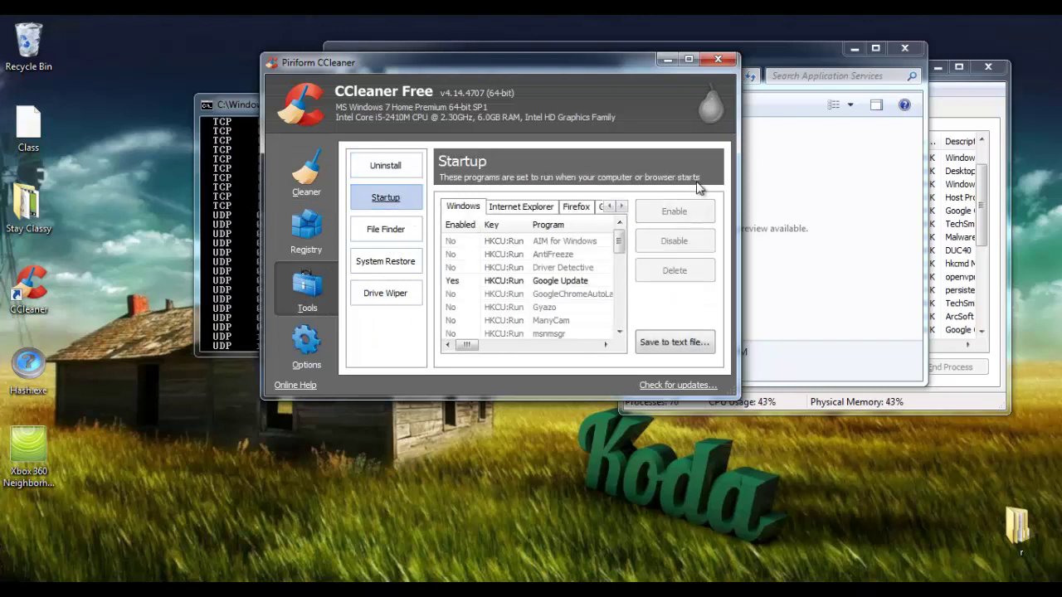
pyautogui.moveTo(618, 242); pyautogui.dragTo(637, 324)
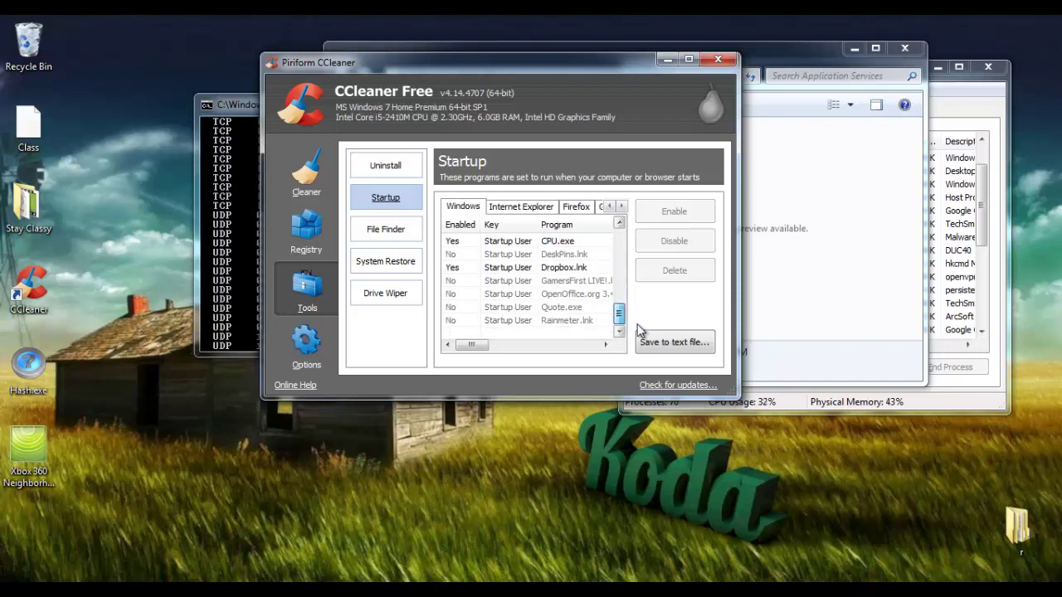
pyautogui.click(574, 263)
pyautogui.click(669, 242)
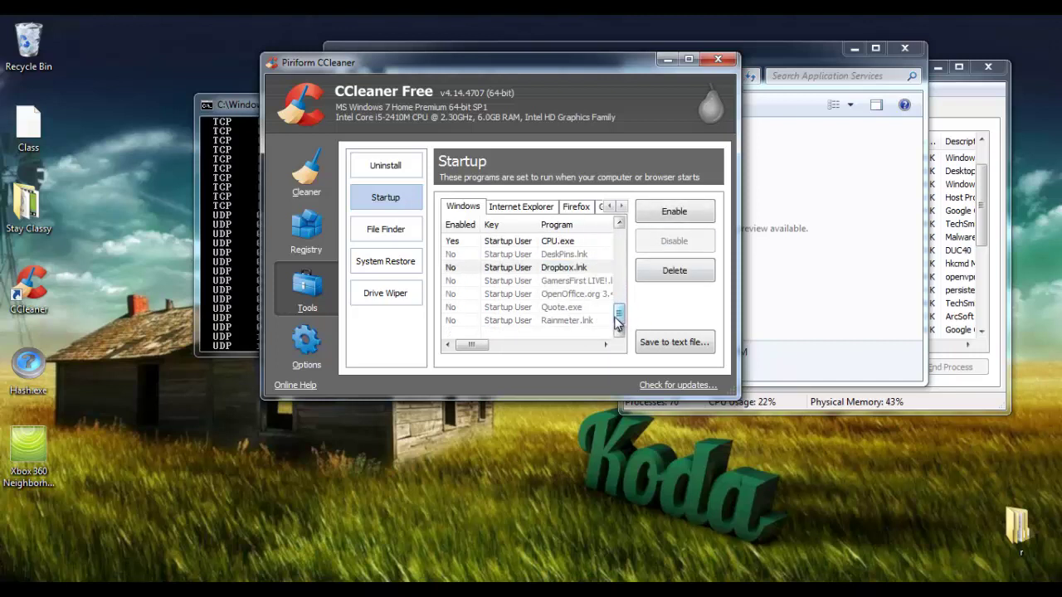
pyautogui.moveTo(618, 320)
pyautogui.mouseDown()
pyautogui.moveTo(635, 265)
pyautogui.moveTo(636, 282)
pyautogui.moveTo(631, 240)
pyautogui.moveTo(618, 324)
pyautogui.mouseUp()
pyautogui.click(531, 295)
pyautogui.click(533, 268)
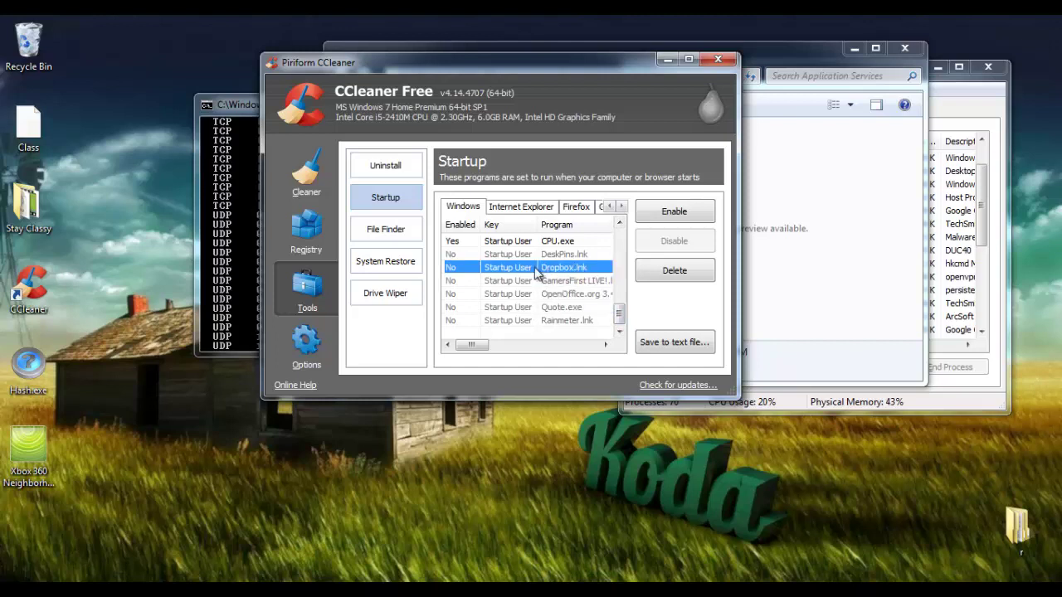
# Minimize CCleaner, then maximize, restore and minimize the Explorer window to clear the screen
pyautogui.click(664, 62)
pyautogui.click(866, 52)
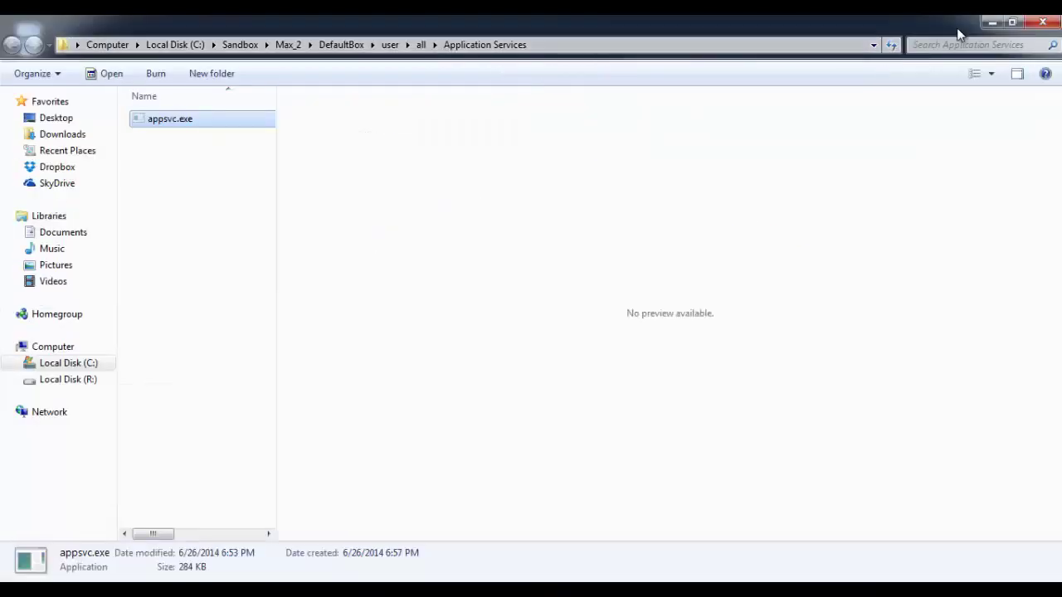
pyautogui.click(1001, 25)
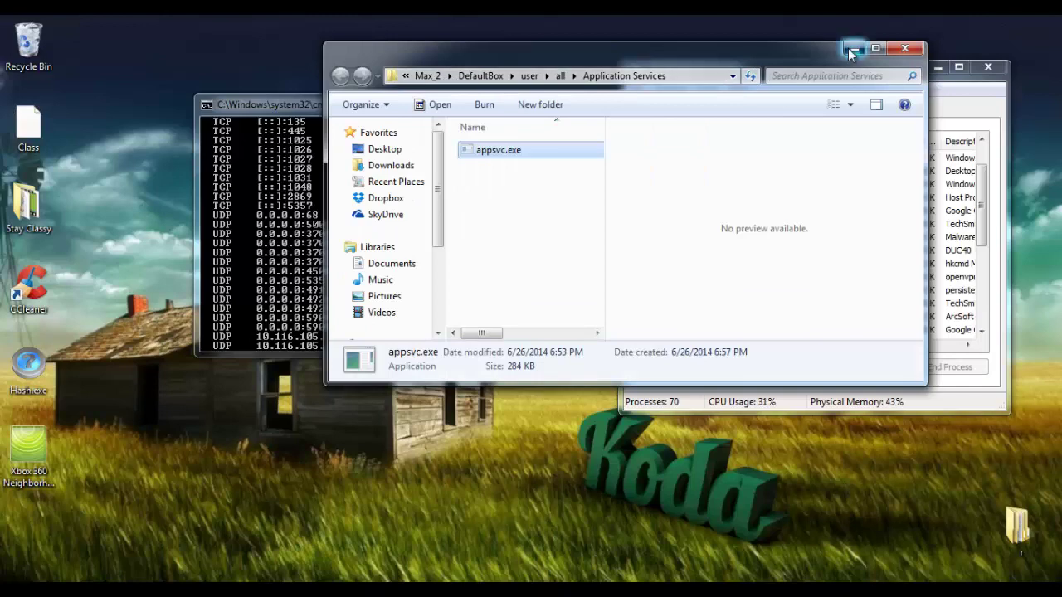
pyautogui.click(851, 50)
# Scroll back over the earlier netstat connection lines in Command Prompt, then return to CCleaner's startup list
pyautogui.click(429, 106)
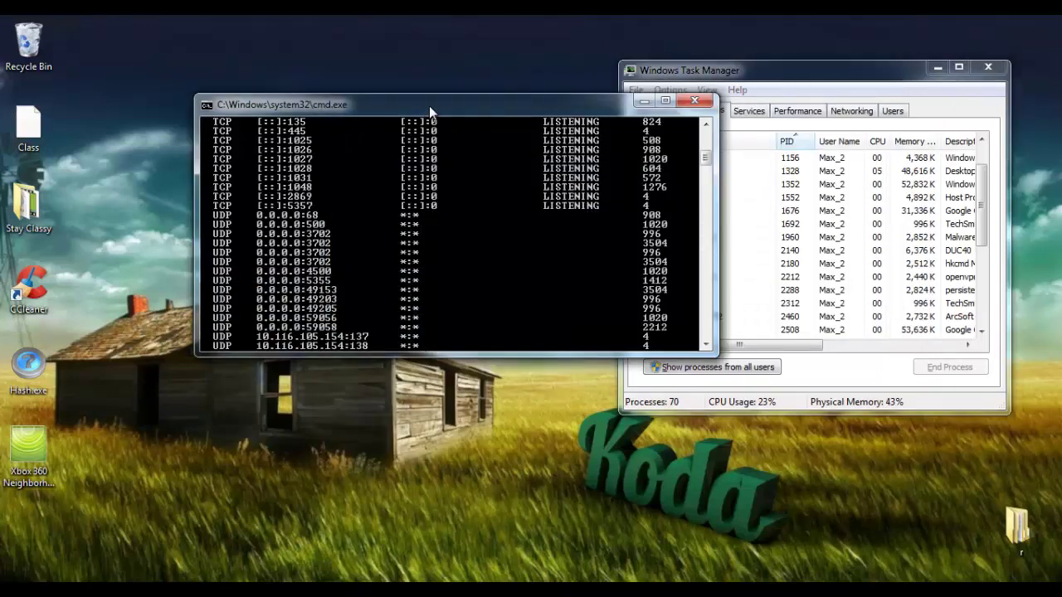
pyautogui.scroll(1, 535, 183)
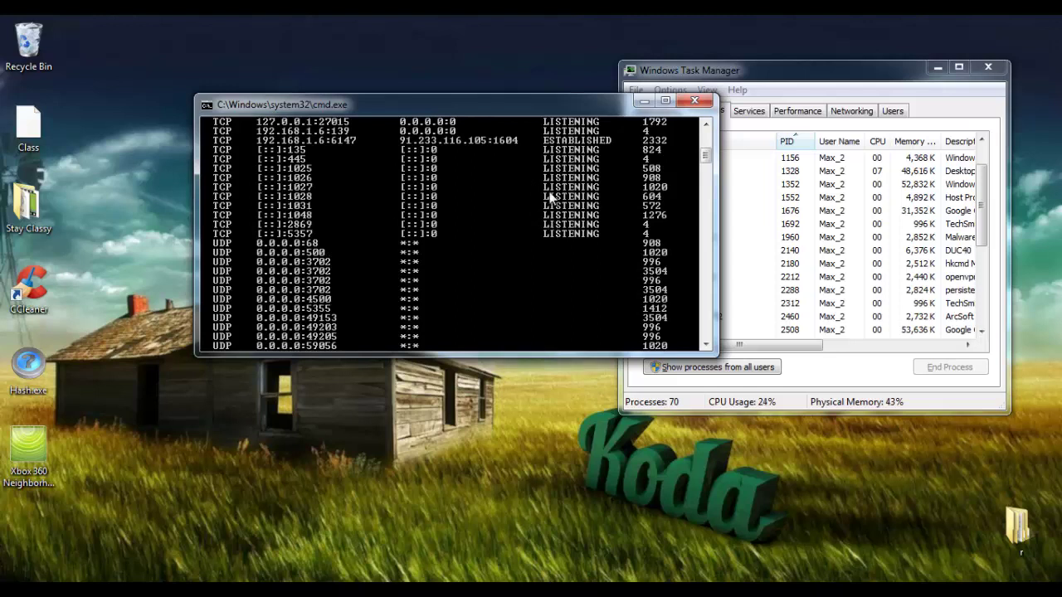
pyautogui.hotkey('alt', 'Tab')
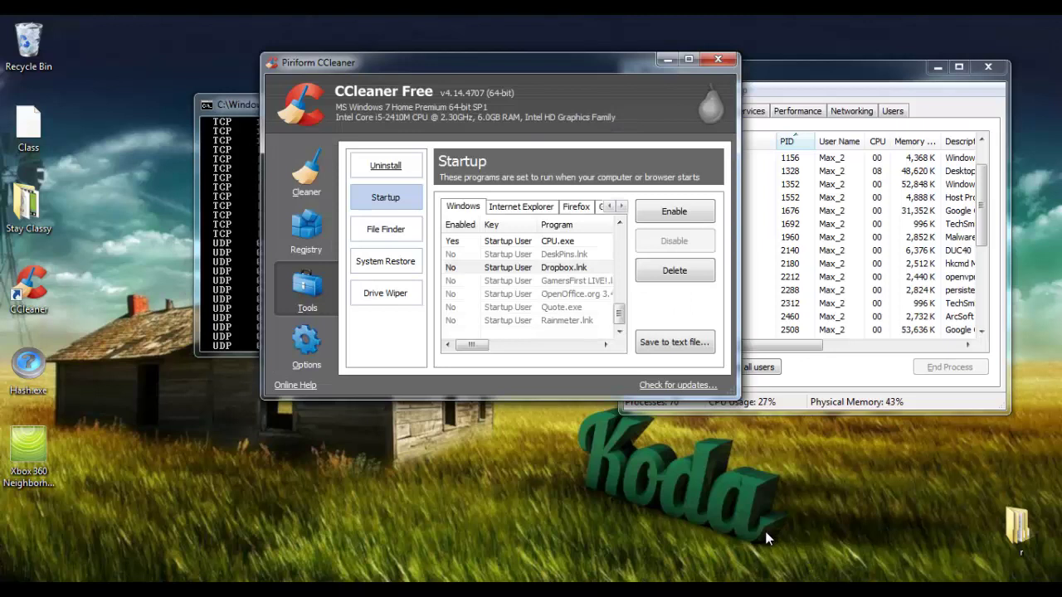
# Open CCleaner's Registry page, check openvpn.exe in Task Manager, then restore CCleaner from the tray
pyautogui.click(315, 225)
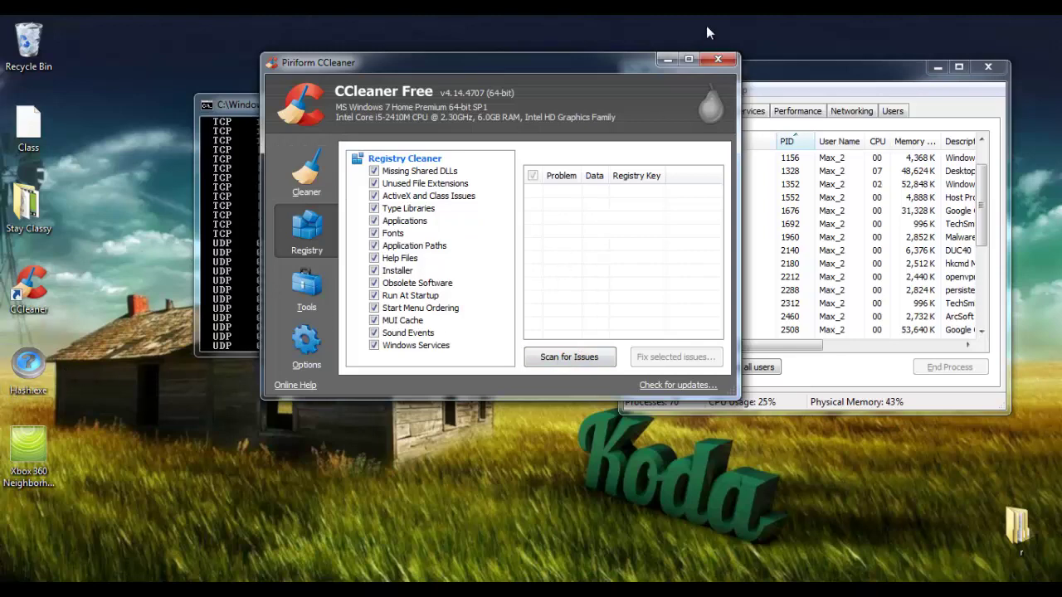
pyautogui.click(669, 59)
pyautogui.click(738, 276)
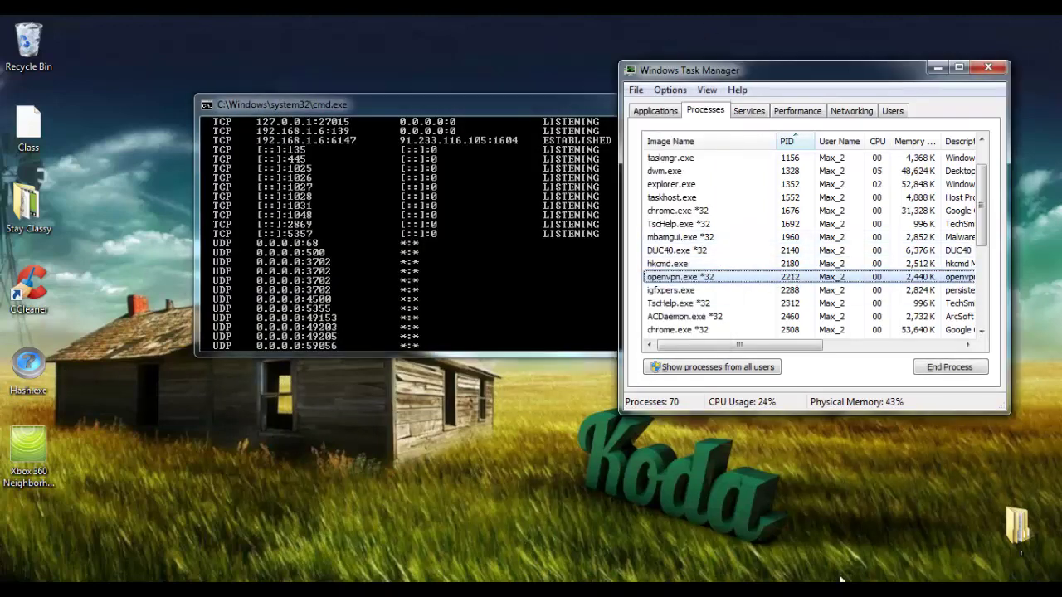
pyautogui.click(927, 587)
pyautogui.click(951, 498)
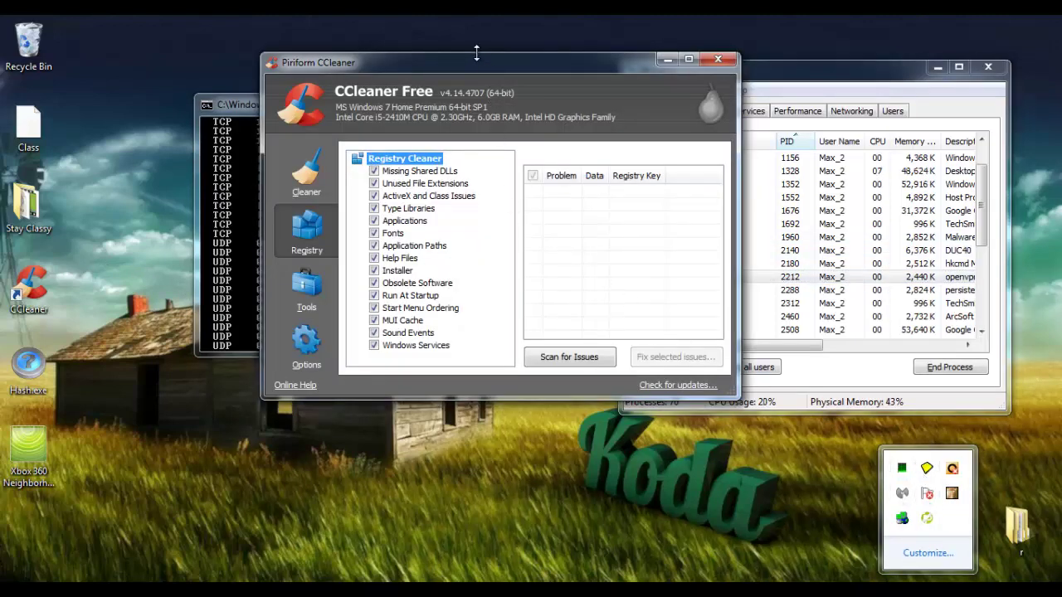
pyautogui.moveTo(479, 62); pyautogui.dragTo(506, 62)
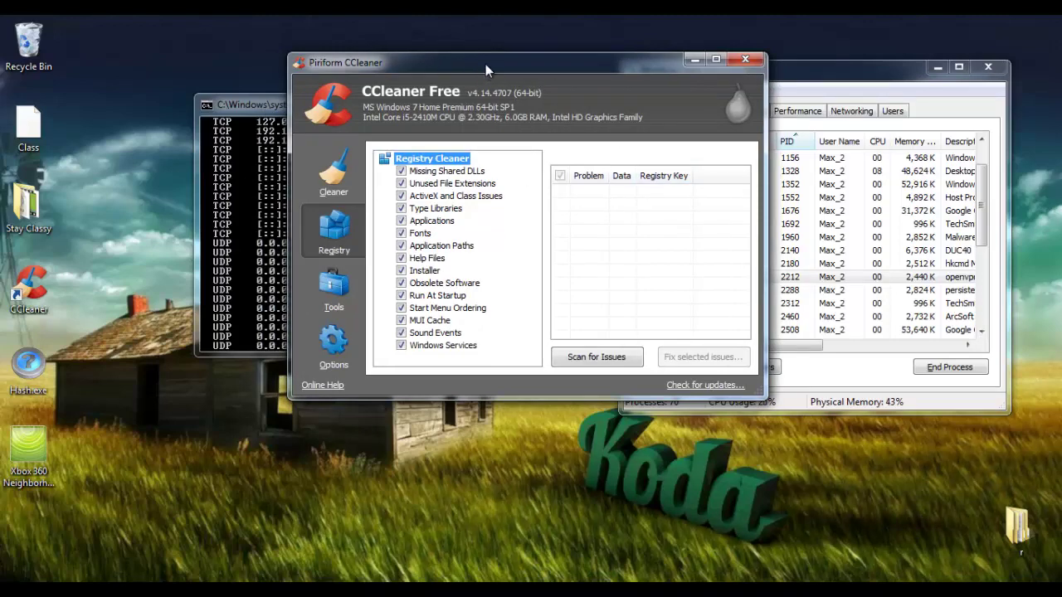
# Launch FileASSASSIN from a Start menu search for 'fileassas' and move its window up and right
pyautogui.press('super')
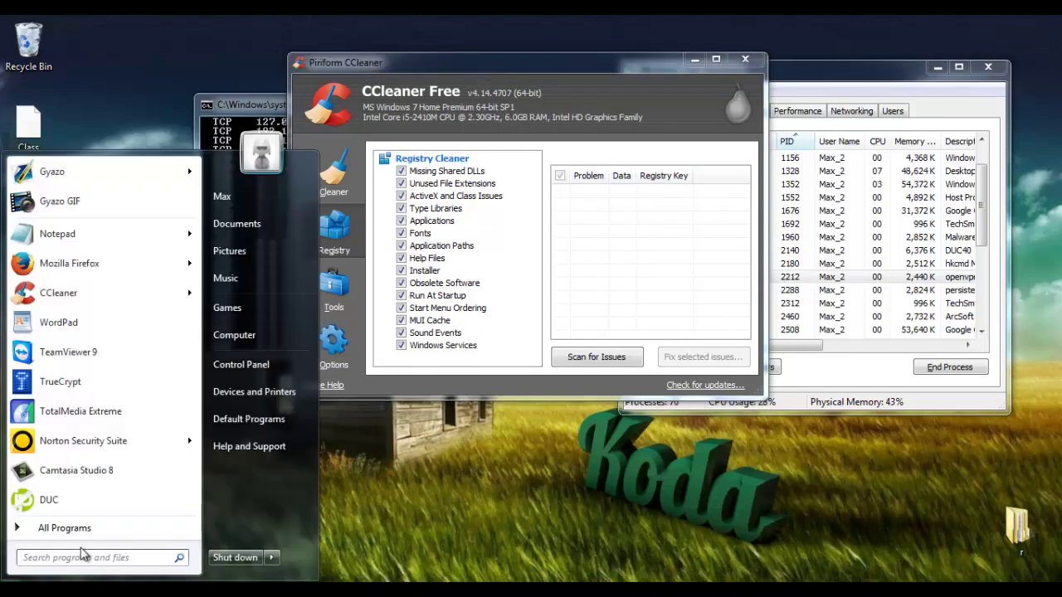
pyautogui.write('fi')
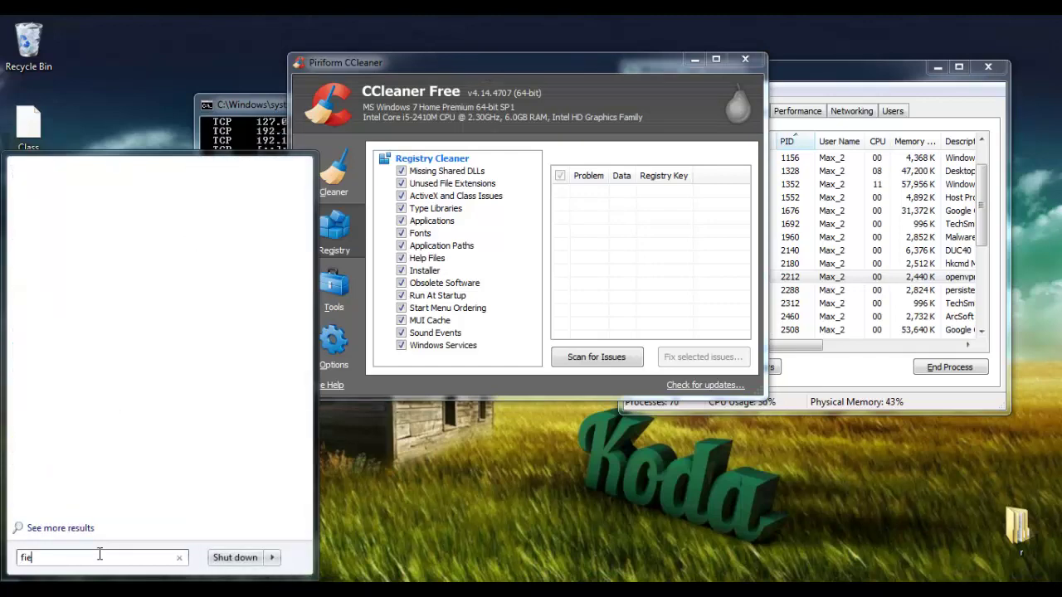
pyautogui.write('leassas')
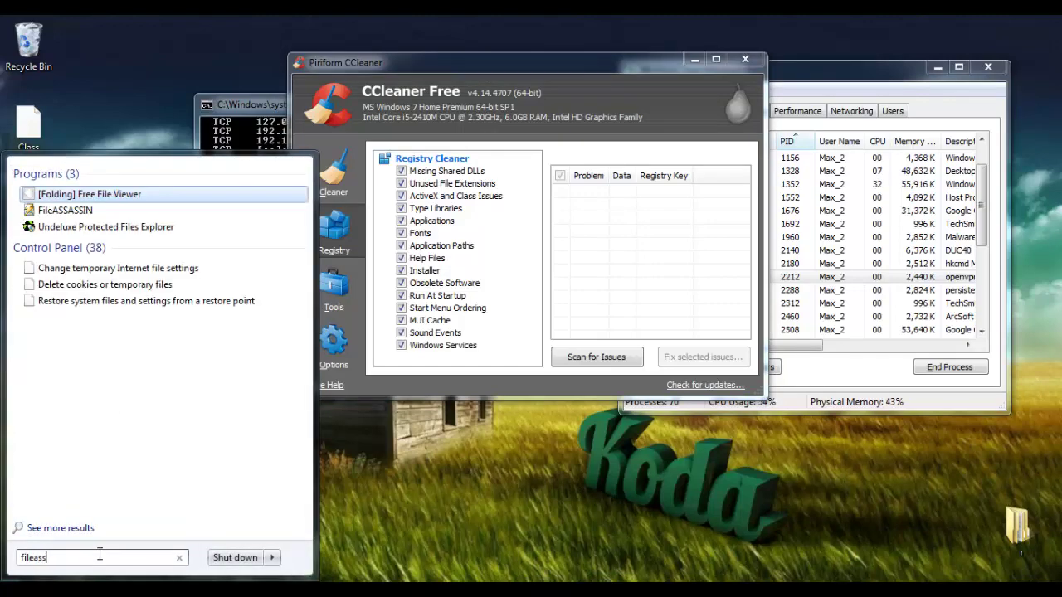
pyautogui.click(73, 193)
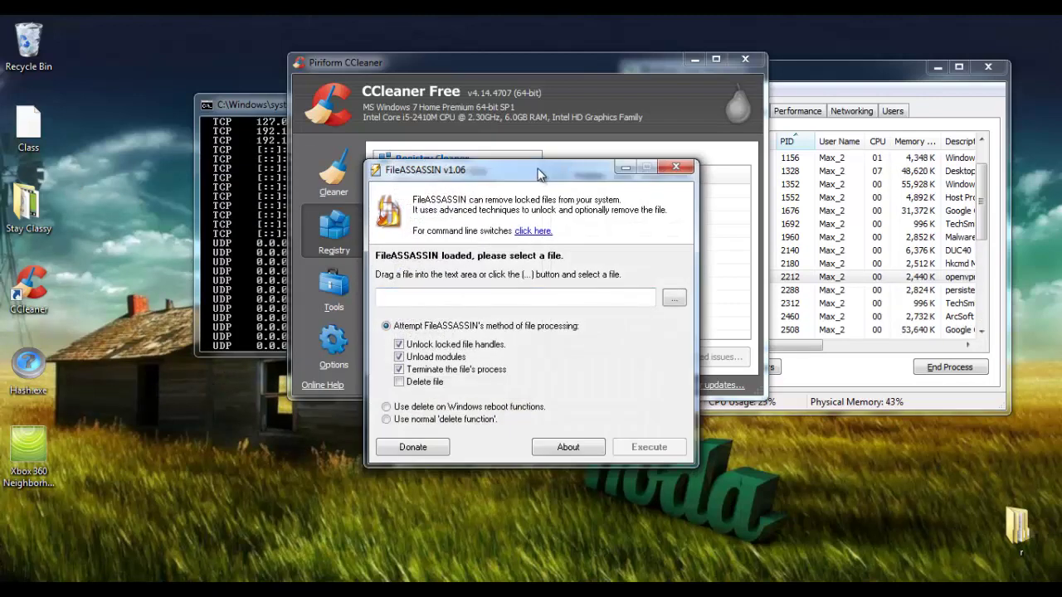
pyautogui.moveTo(534, 169); pyautogui.dragTo(682, 131)
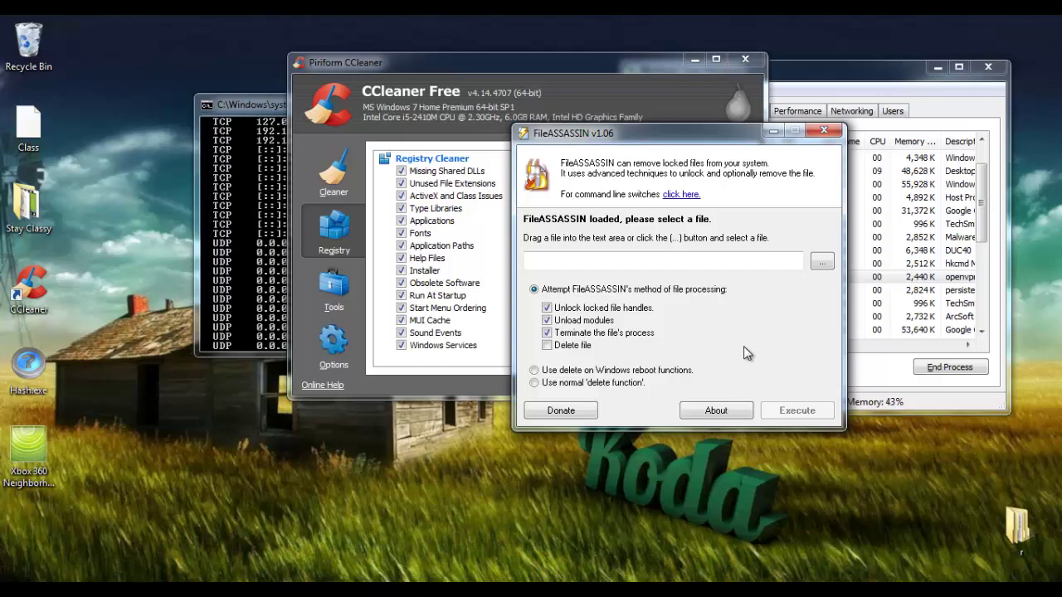
# Leave FileASSASSIN's file selection empty and tick Delete file alongside its unlock options
pyautogui.click(820, 263)
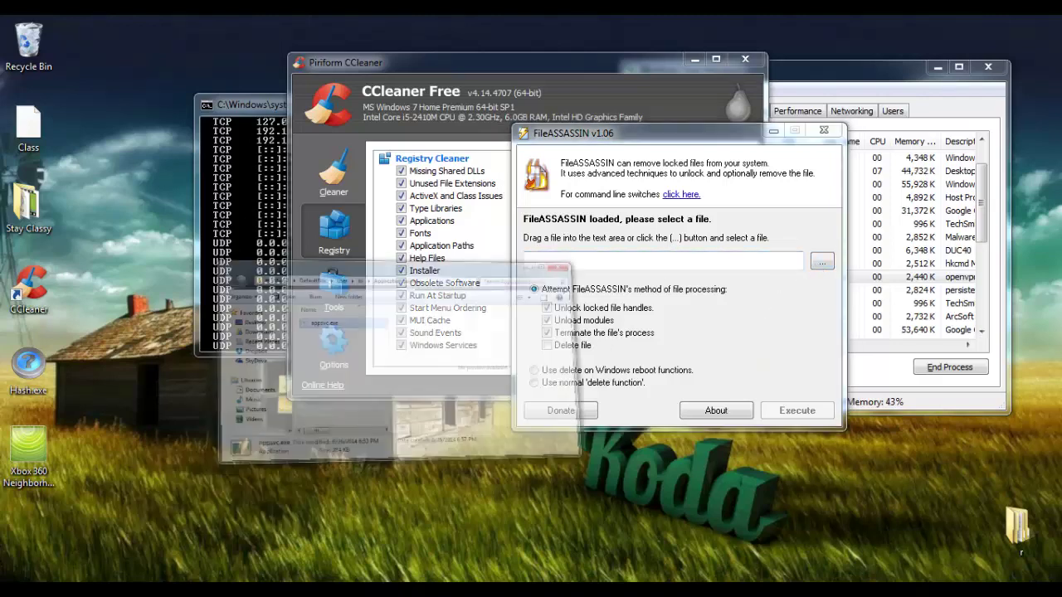
pyautogui.press('Escape')
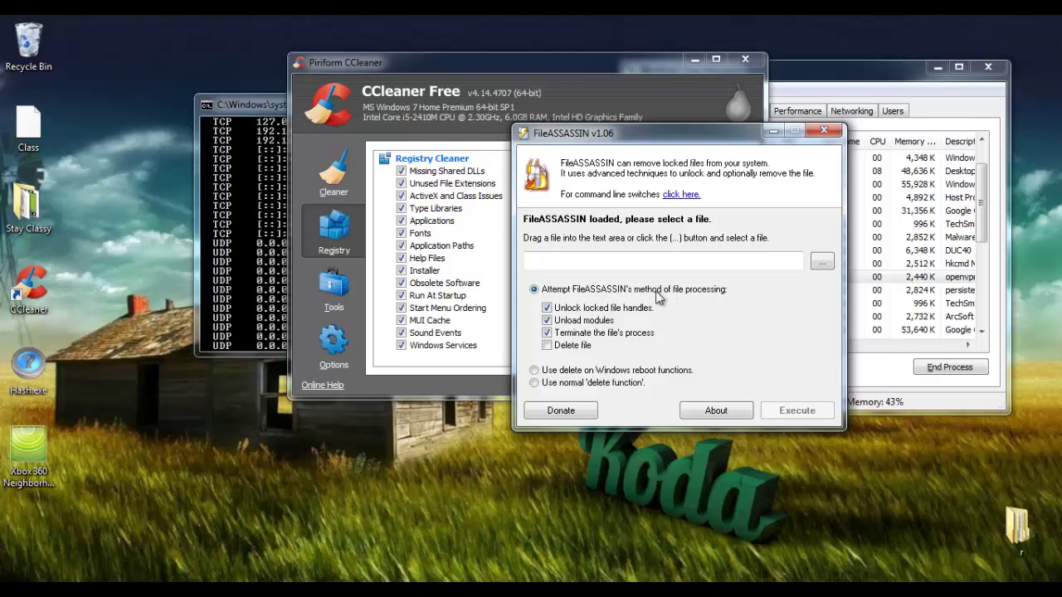
pyautogui.click(547, 345)
pyautogui.hotkey('alt', 'Tab')
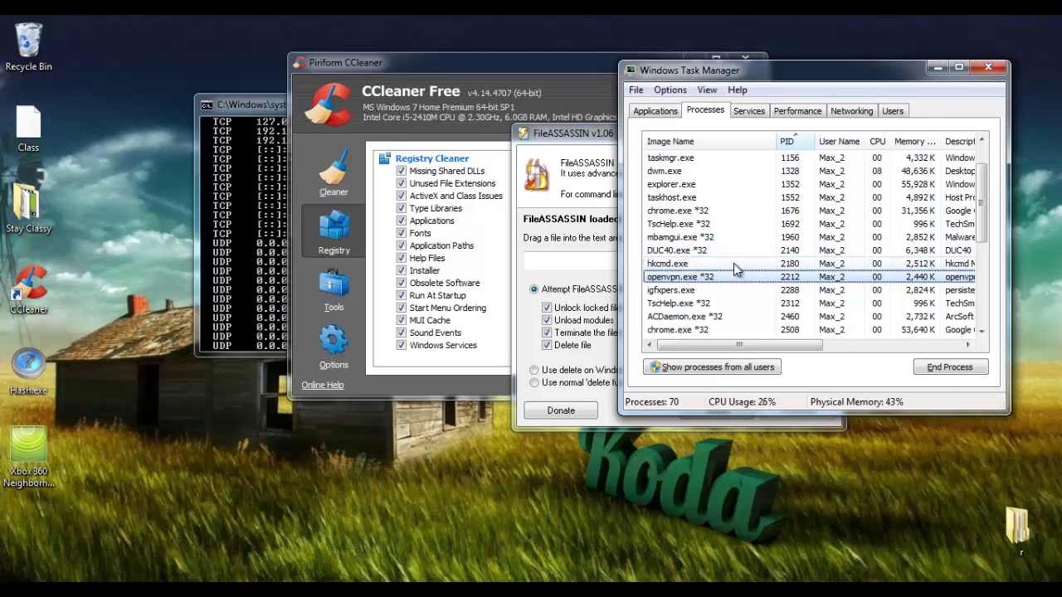
# Scroll through Task Manager's running processes and reselect openvpn.exe *32
pyautogui.scroll(-8, 734, 268)
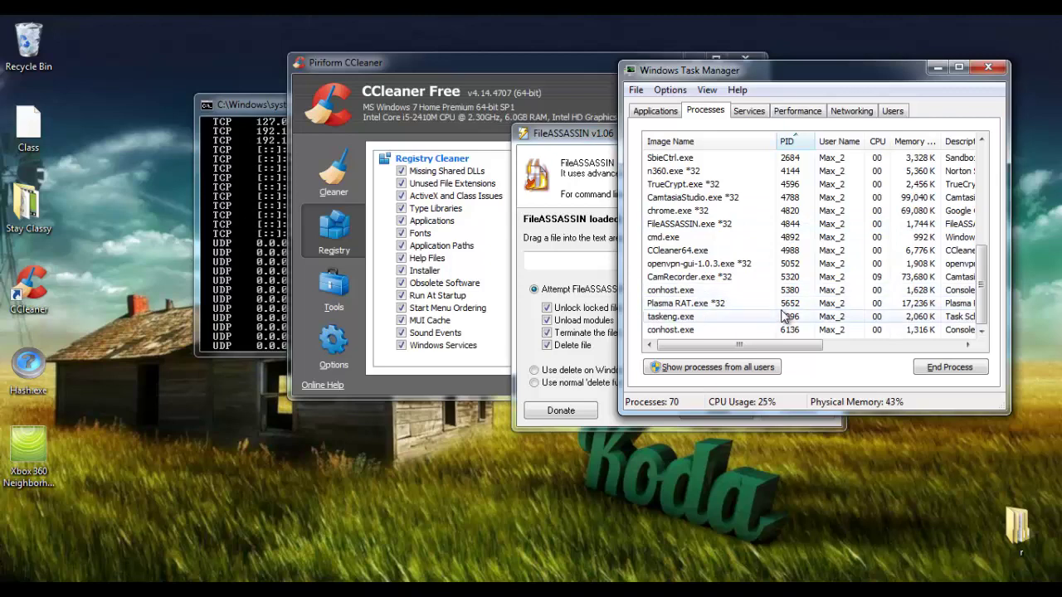
pyautogui.scroll(9, 777, 304)
pyautogui.click(776, 316)
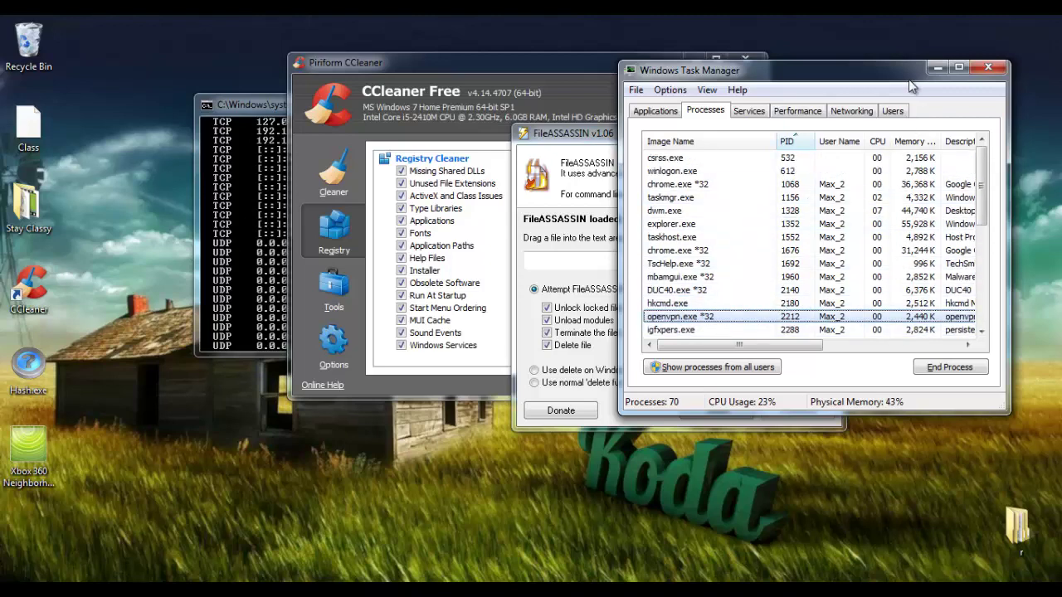
# Minimize Task Manager and launch Malwarebytes Anti-Malware from its hidden notification-area icon
pyautogui.click(935, 67)
pyautogui.click(917, 578)
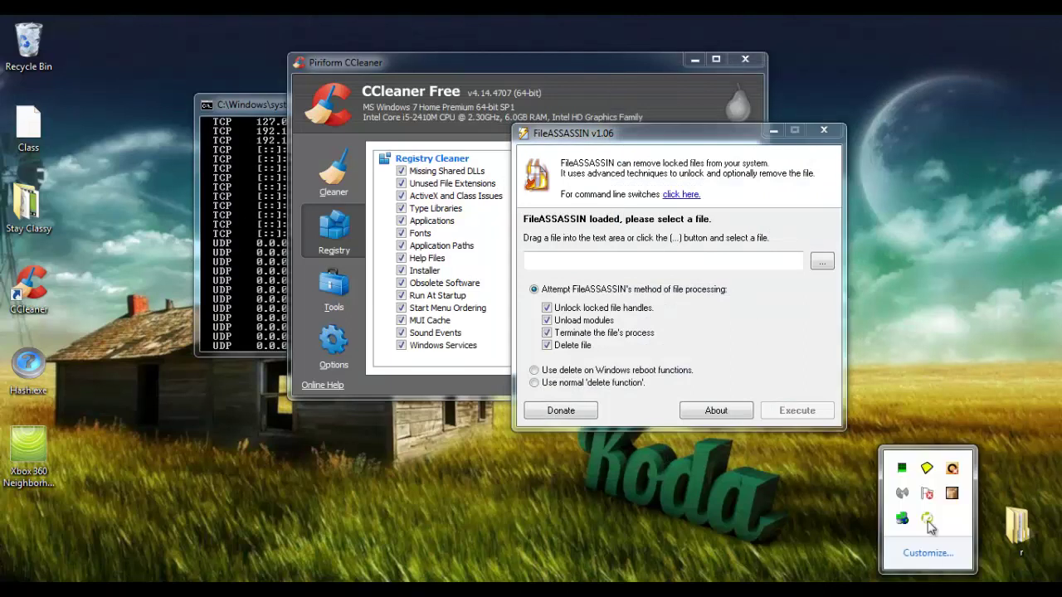
pyautogui.click(904, 496)
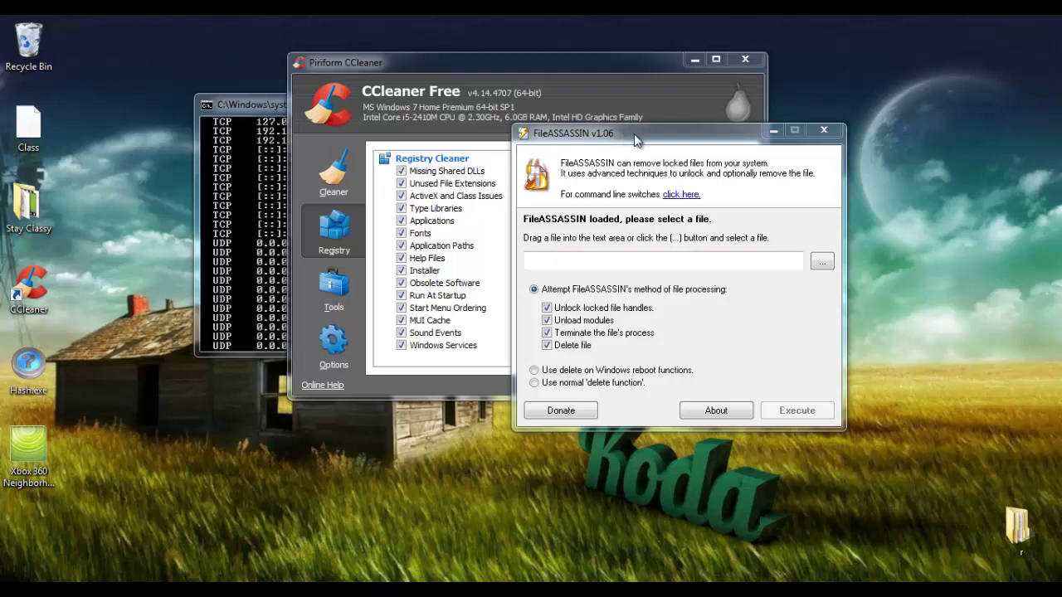
pyautogui.click(670, 358)
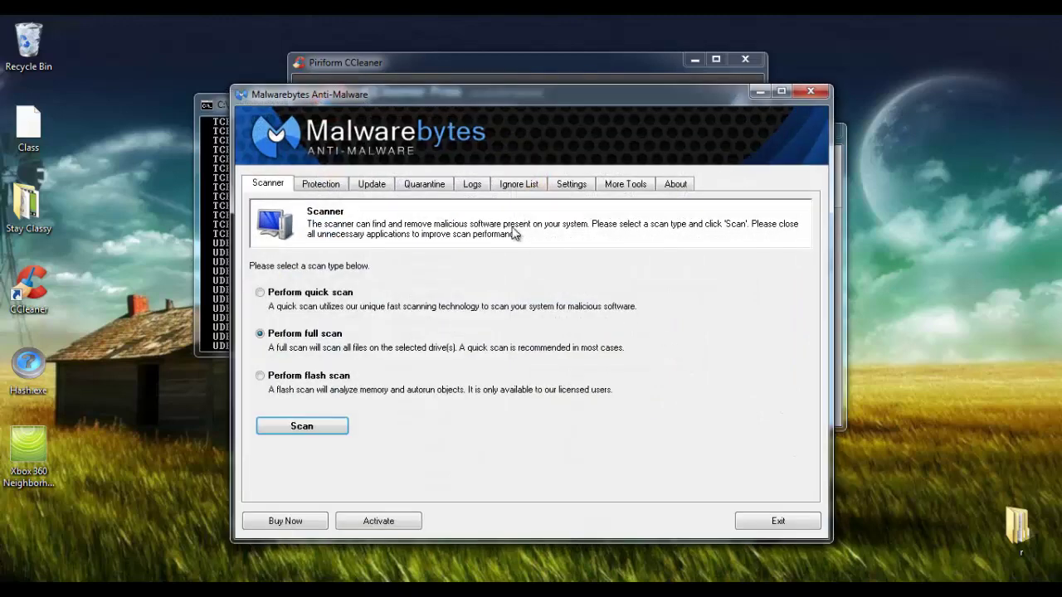
pyautogui.moveTo(505, 119); pyautogui.dragTo(490, 69)
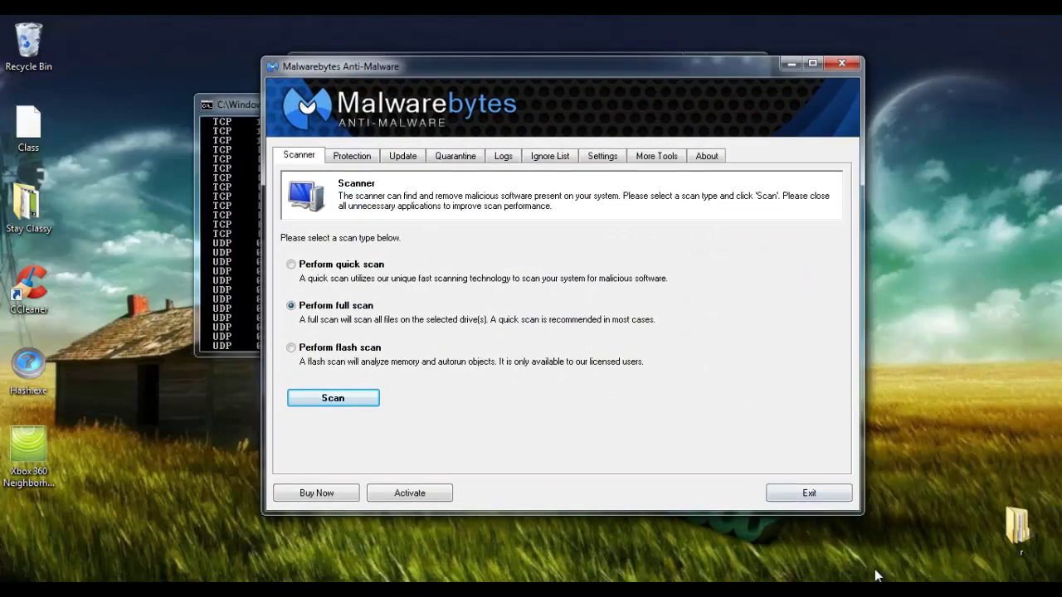
pyautogui.click(928, 587)
pyautogui.click(973, 395)
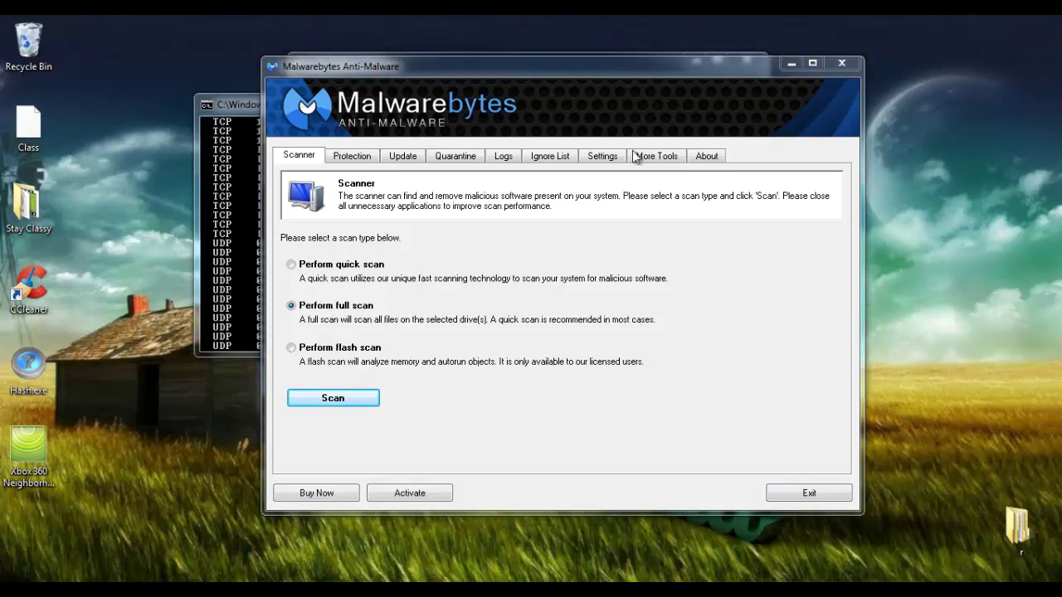
pyautogui.moveTo(224, 103); pyautogui.dragTo(345, 110)
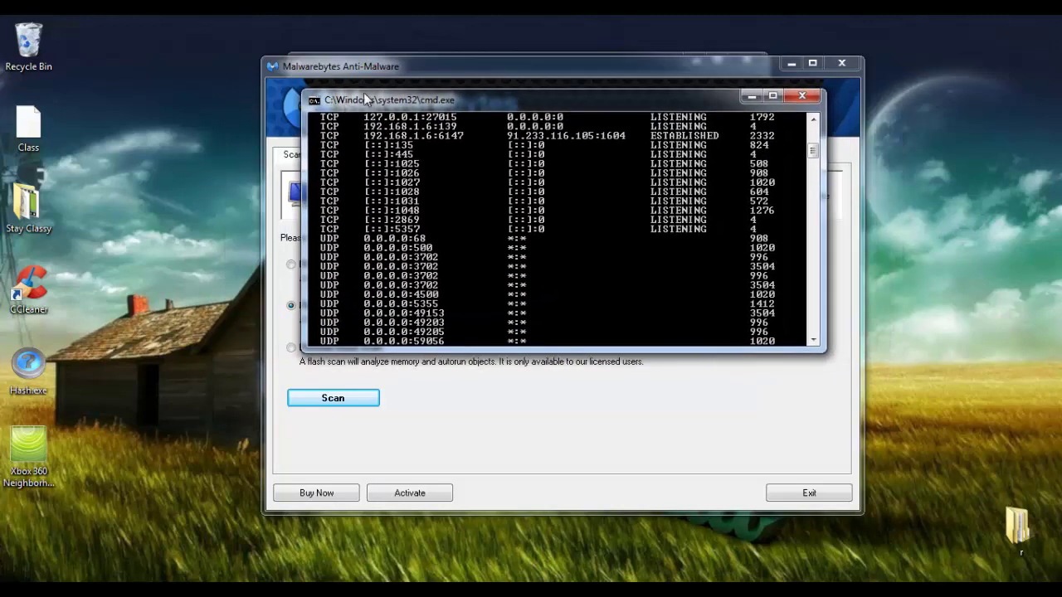
pyautogui.click(515, 62)
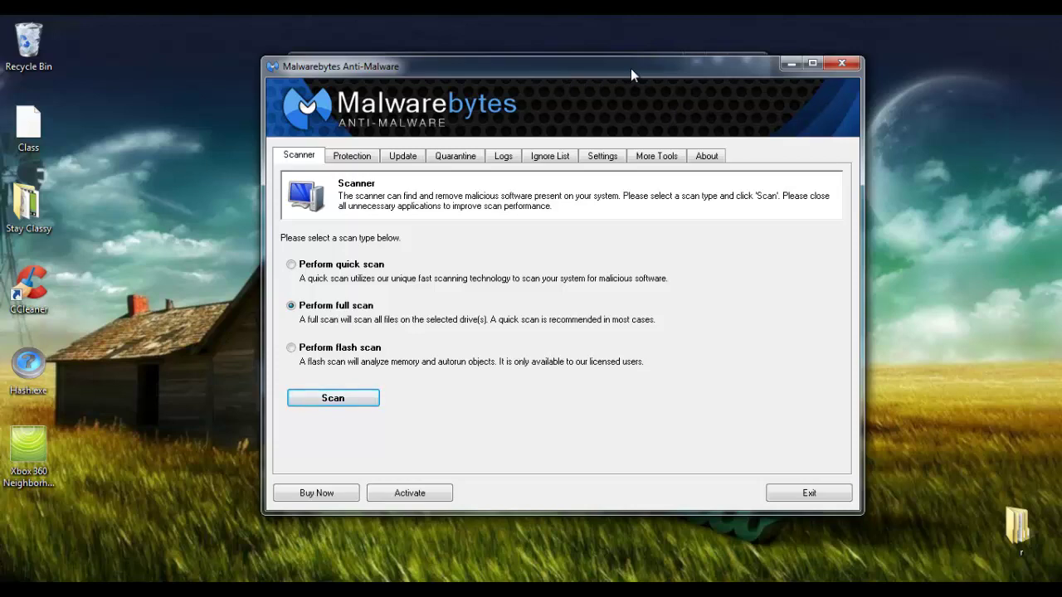
pyautogui.moveTo(630, 68); pyautogui.dragTo(419, 81)
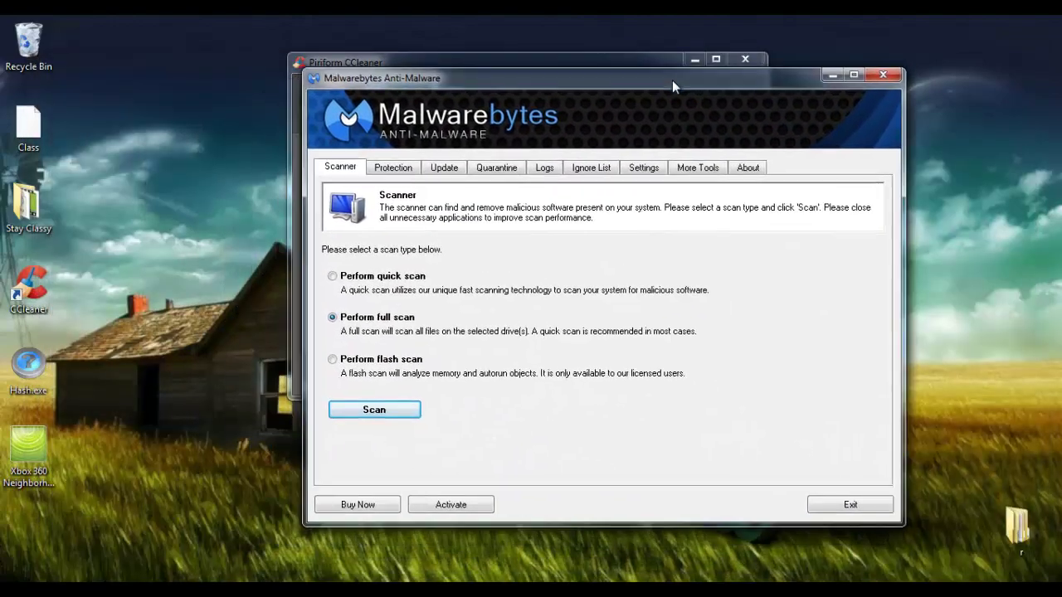